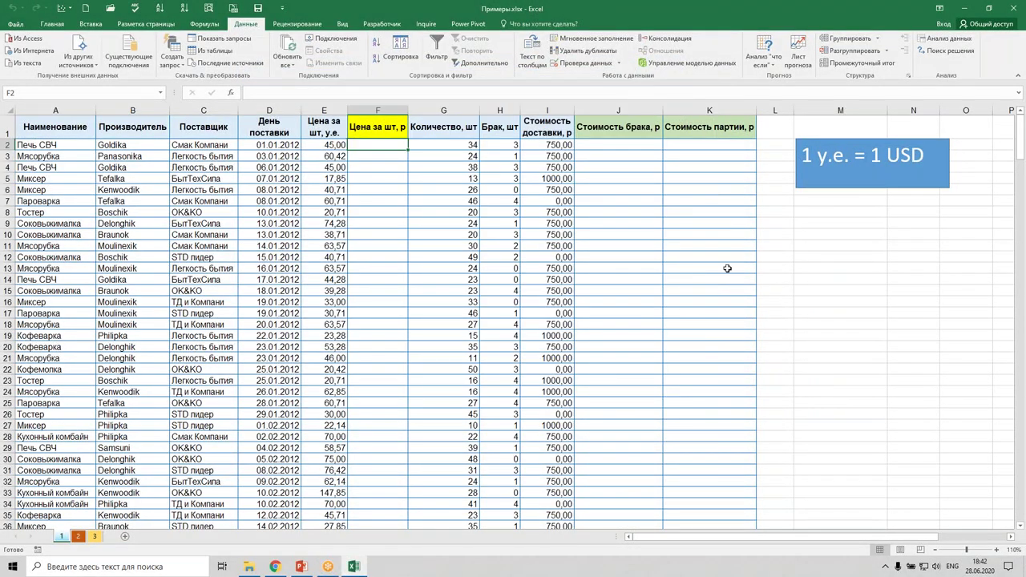
# Step: Start a new web query from cell F2 and load the site cbr.ru in it
pyautogui.moveTo(706, 279); pyautogui.dragTo(705, 270)
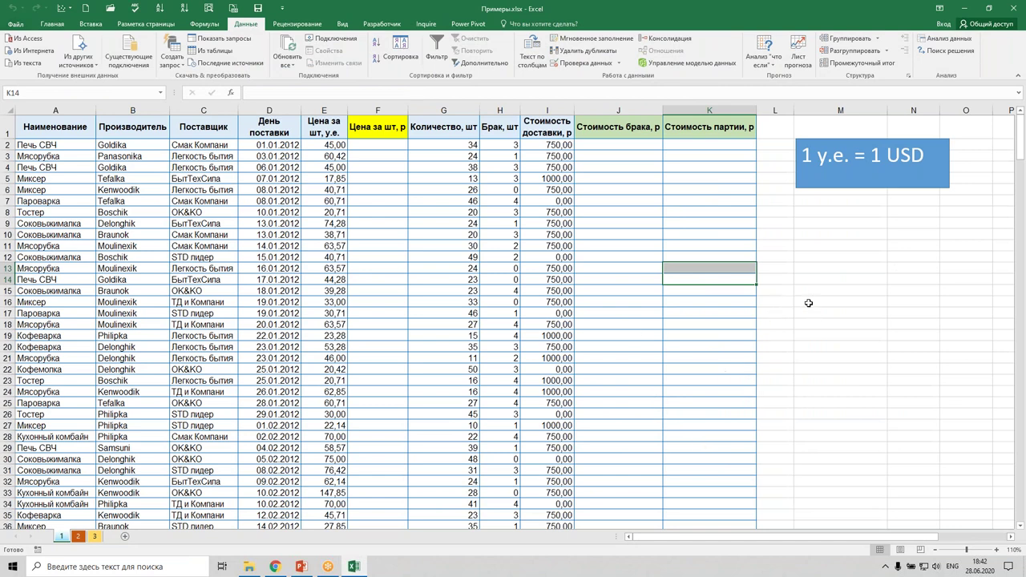
pyautogui.click(384, 147)
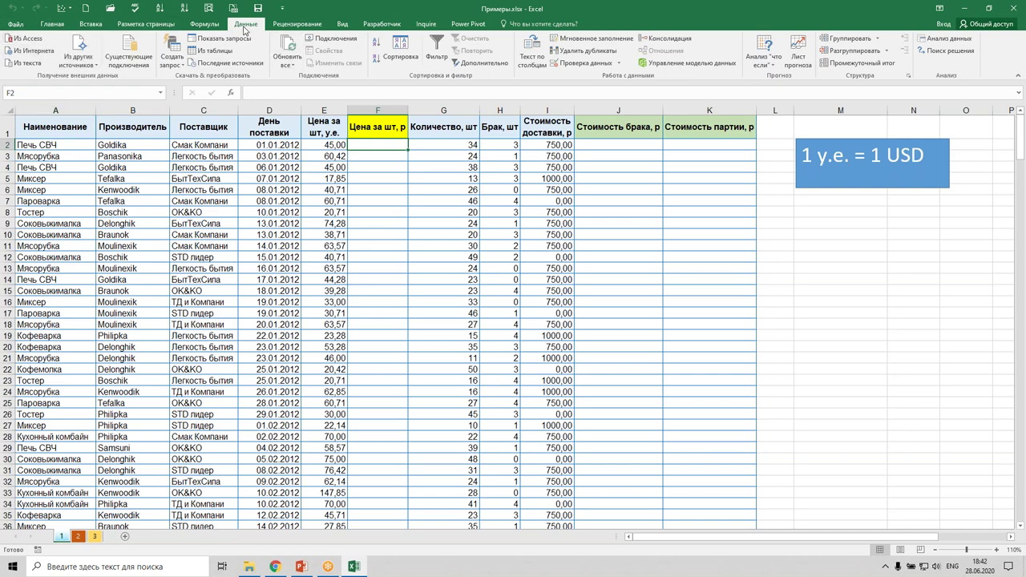
pyautogui.click(25, 51)
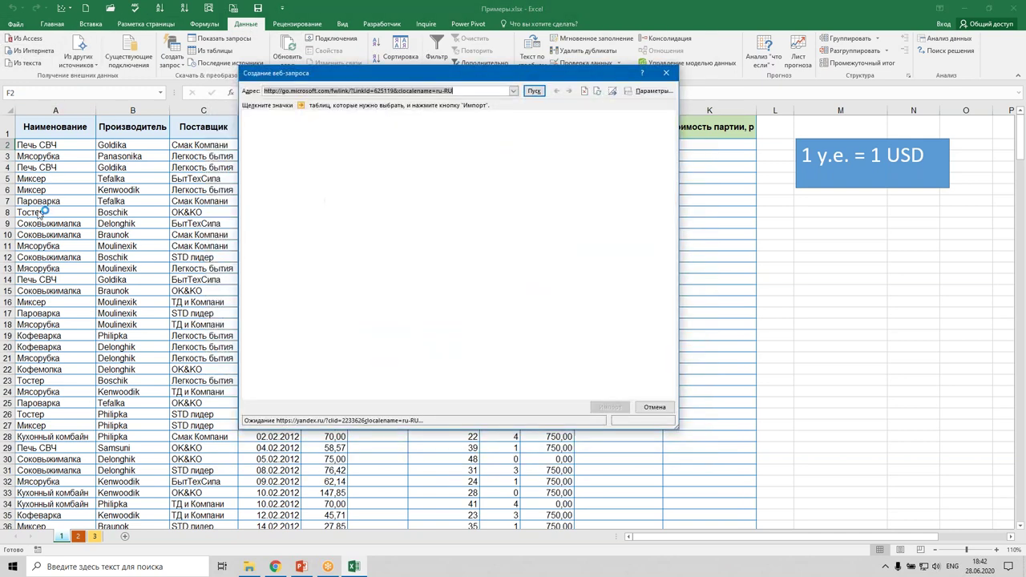
pyautogui.click(415, 91)
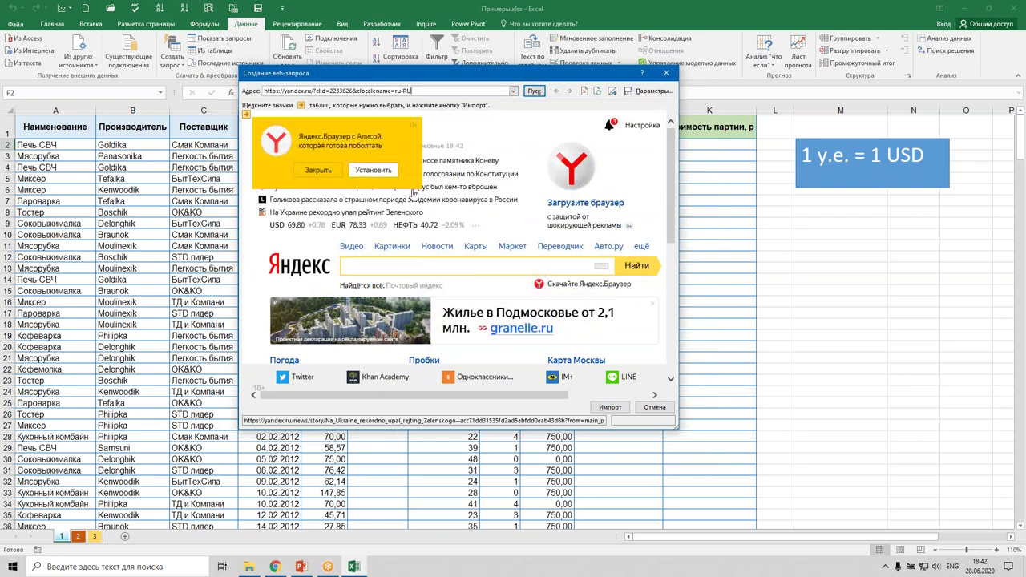
pyautogui.moveTo(414, 91); pyautogui.dragTo(261, 91)
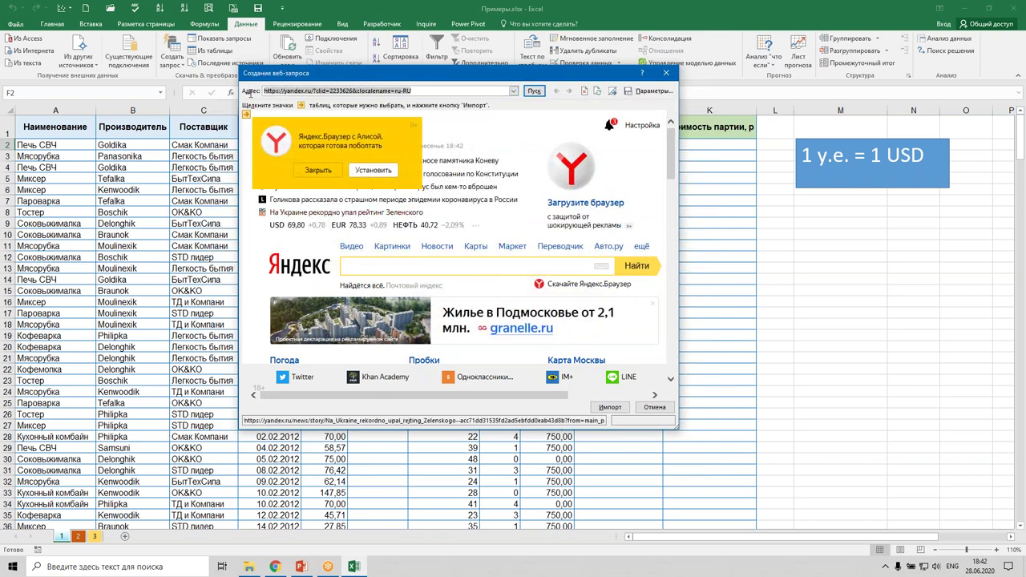
pyautogui.write('cb')
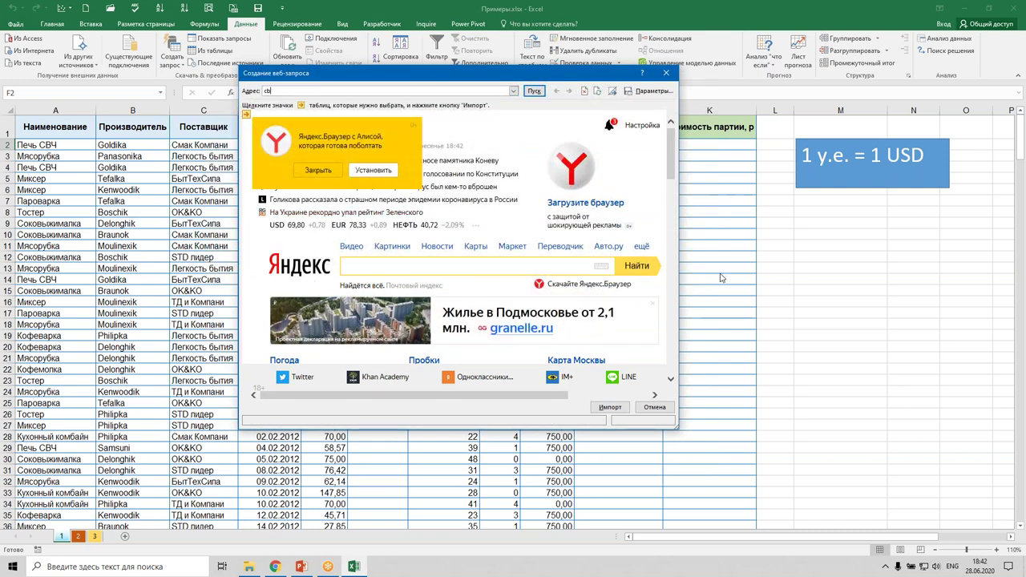
pyautogui.write('r.ru')
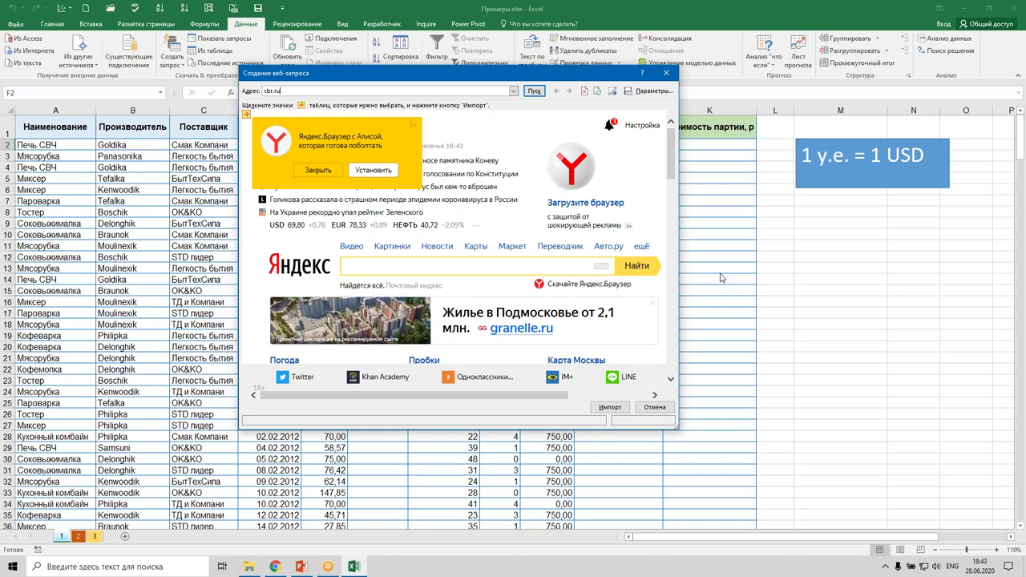
pyautogui.press('Return')
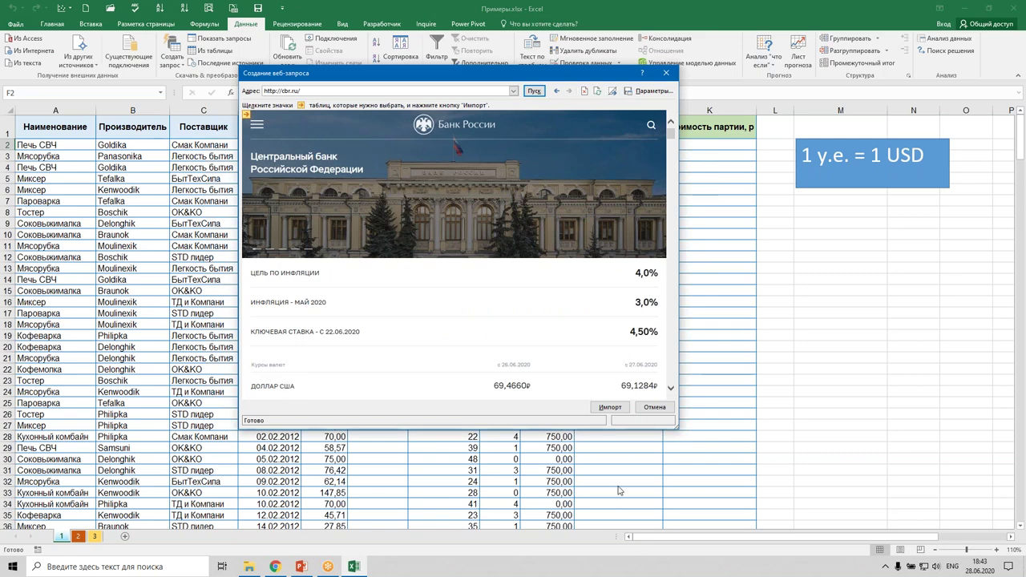
# Step: Import the cbr.ru/key-indicators page with the currency rates into a new worksheet
pyautogui.moveTo(676, 426); pyautogui.dragTo(774, 479)
pyautogui.scroll(-1, 521, 374)
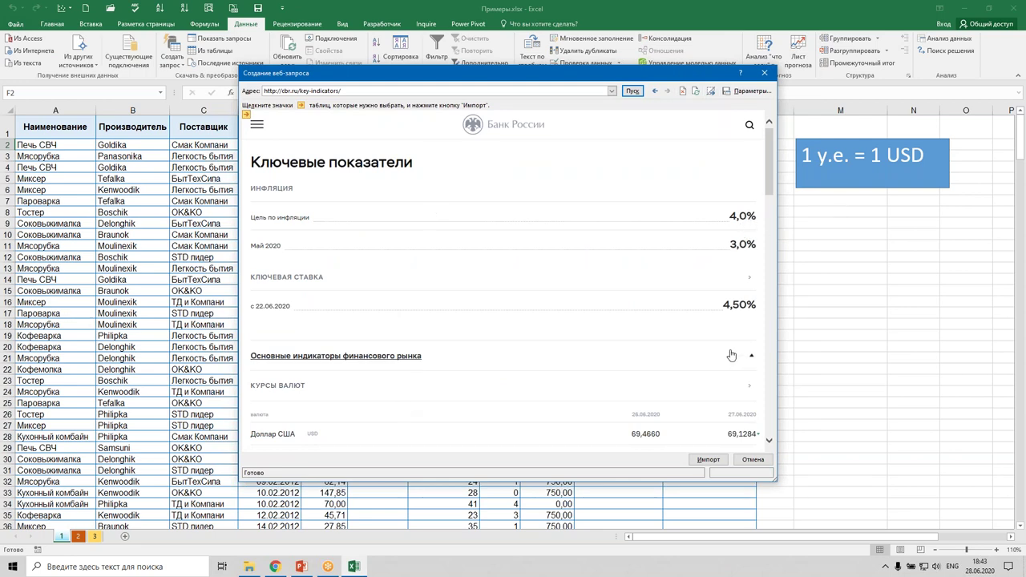
pyautogui.scroll(-2, 732, 354)
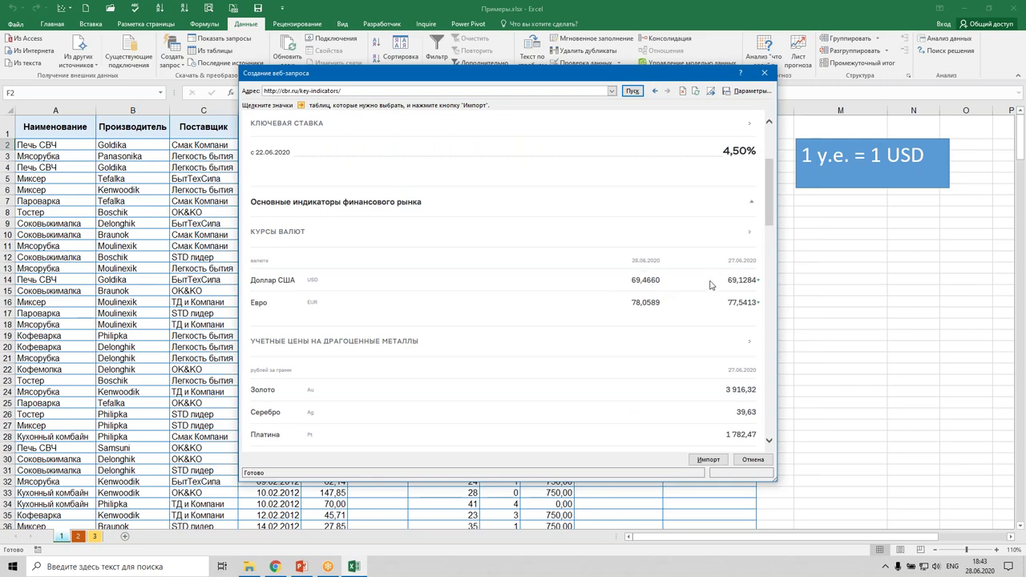
pyautogui.click(709, 459)
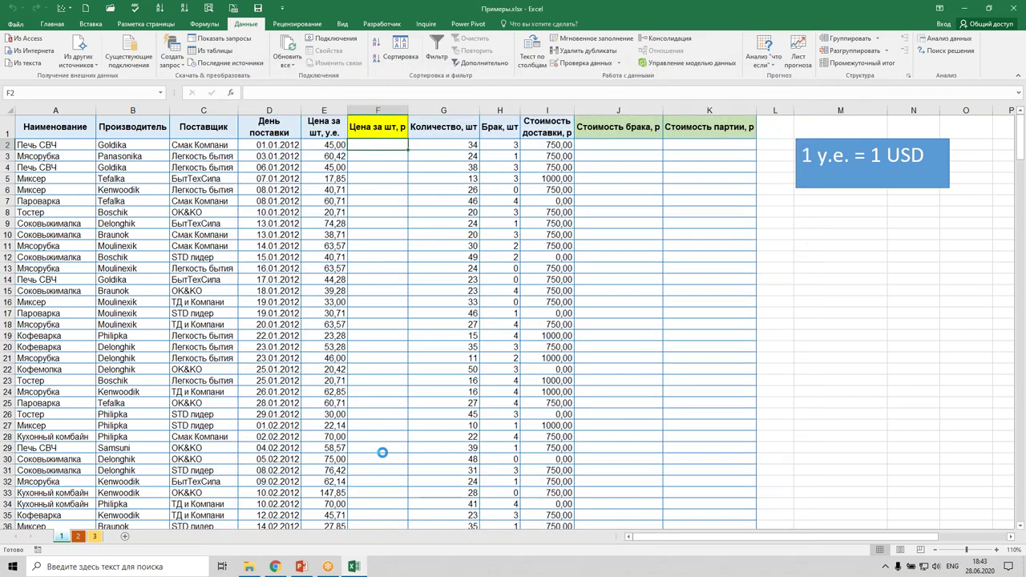
pyautogui.click(456, 281)
pyautogui.click(506, 310)
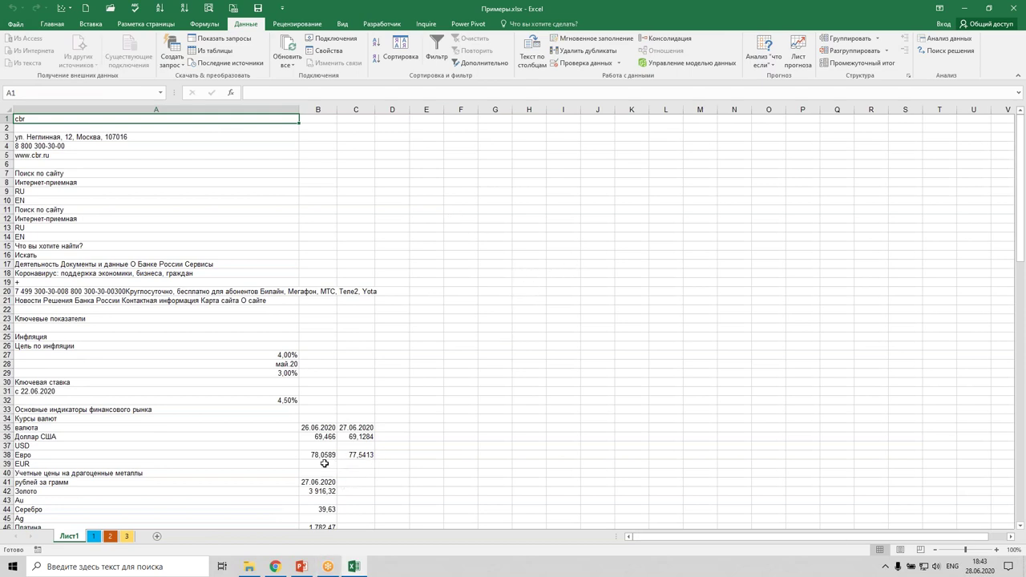
# Step: Make the US dollar rate for 27.06.2020 in cell C36 bold
pyautogui.click(356, 437)
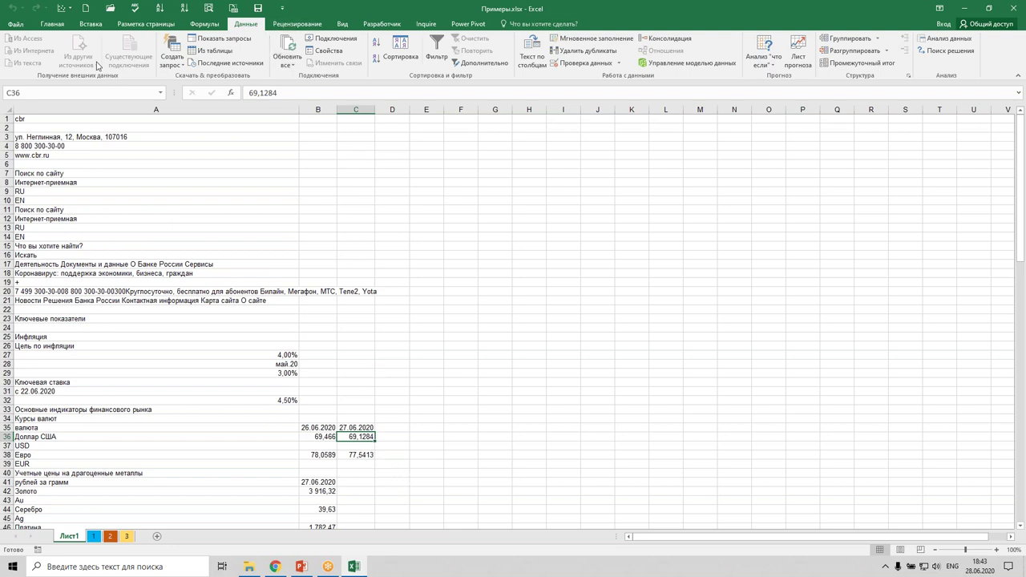
pyautogui.click(48, 25)
pyautogui.click(114, 59)
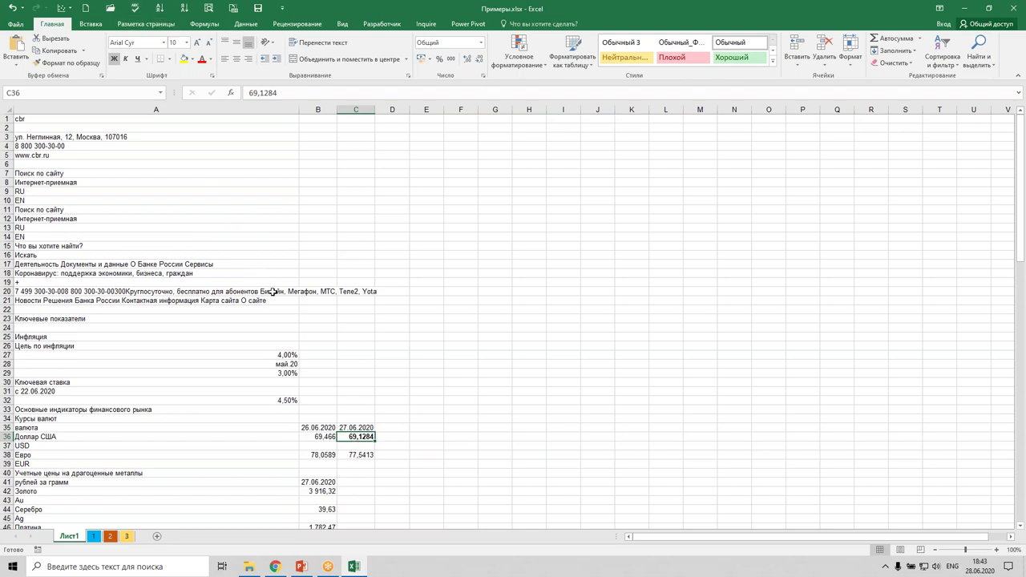
# Step: Assign the name Доллар to cell C36 with the dollar rate
pyautogui.click(203, 24)
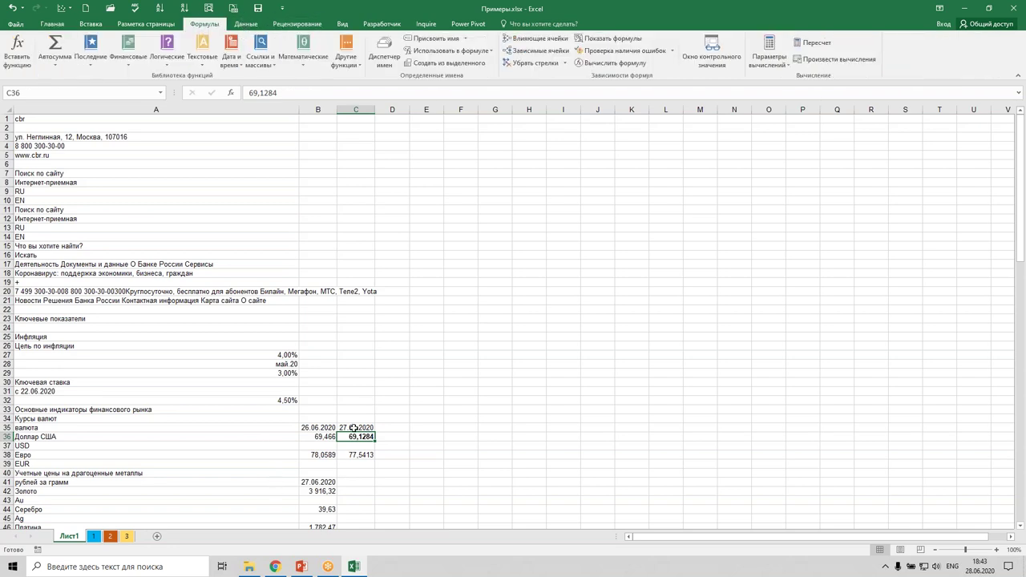
pyautogui.click(72, 93)
pyautogui.write('Ц')
pyautogui.press('Return')
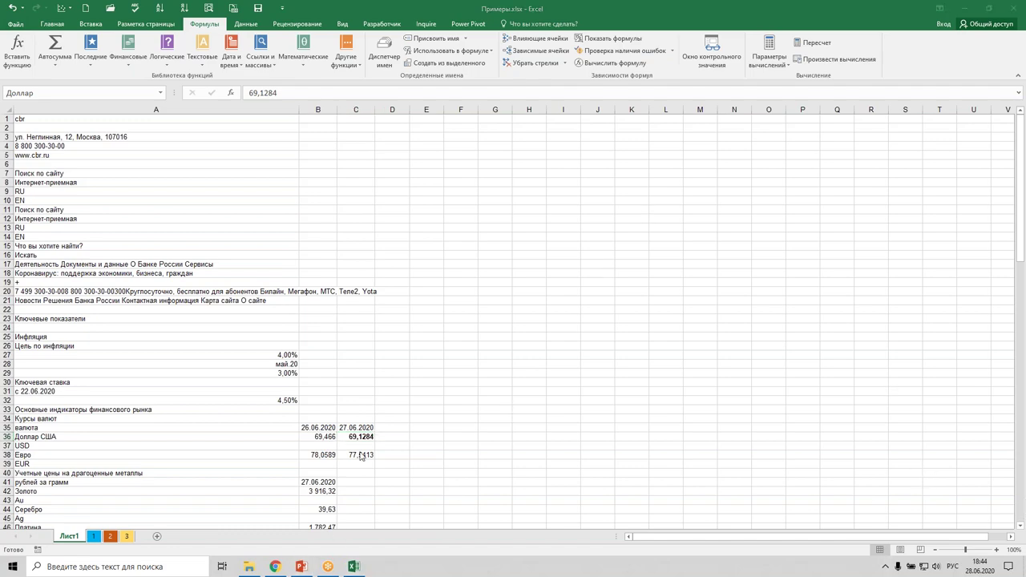
# Step: Rename the imported worksheet Лист1 as "курс"
pyautogui.click(93, 536)
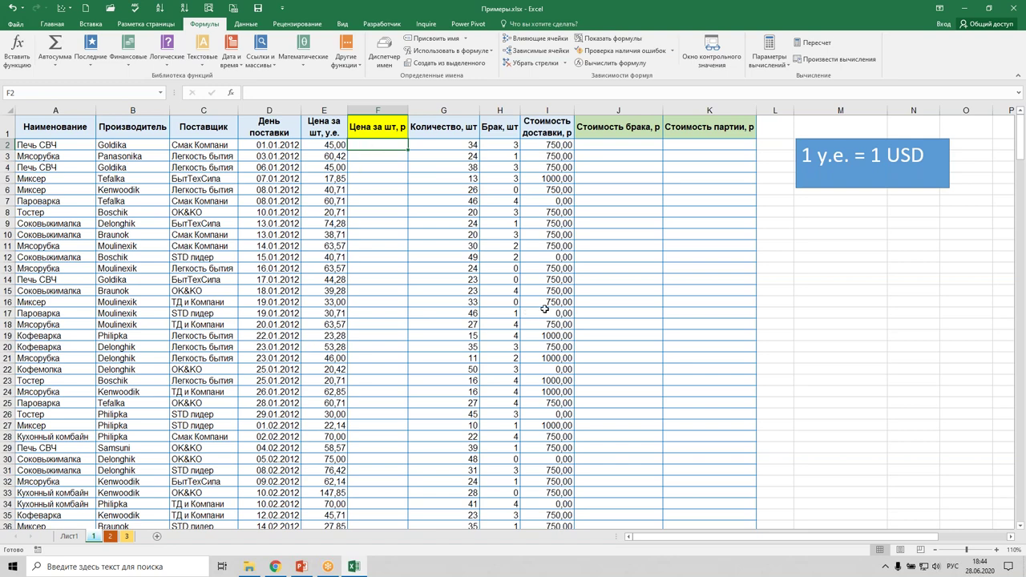
pyautogui.click(465, 312)
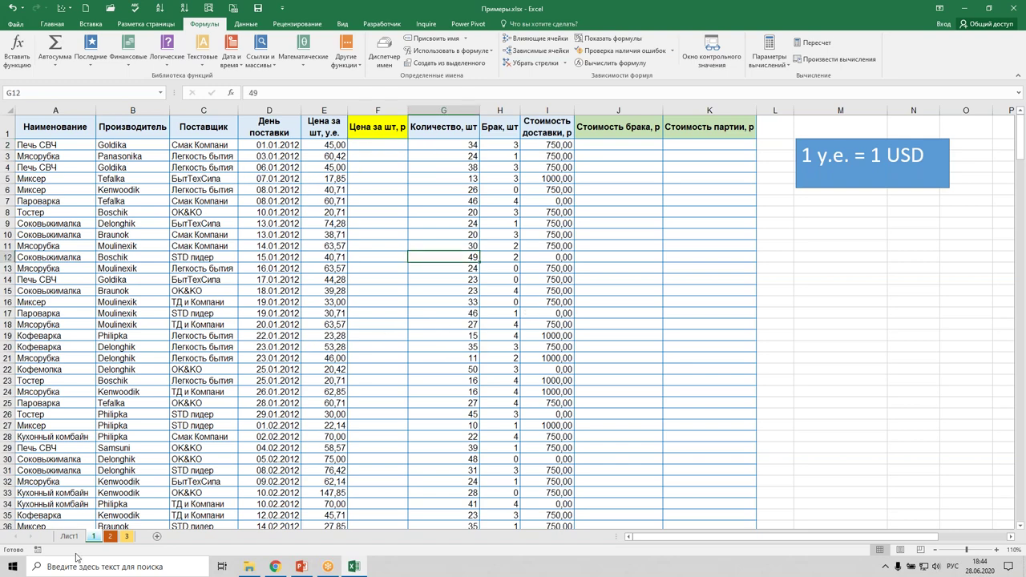
pyautogui.click(62, 522)
pyautogui.click(70, 536)
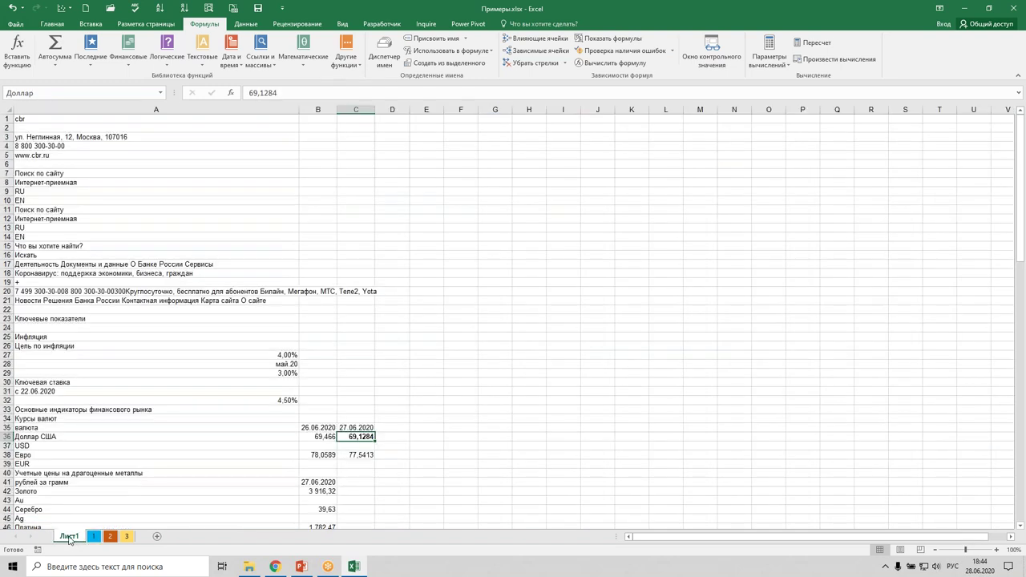
pyautogui.write('курс')
pyautogui.press('Return')
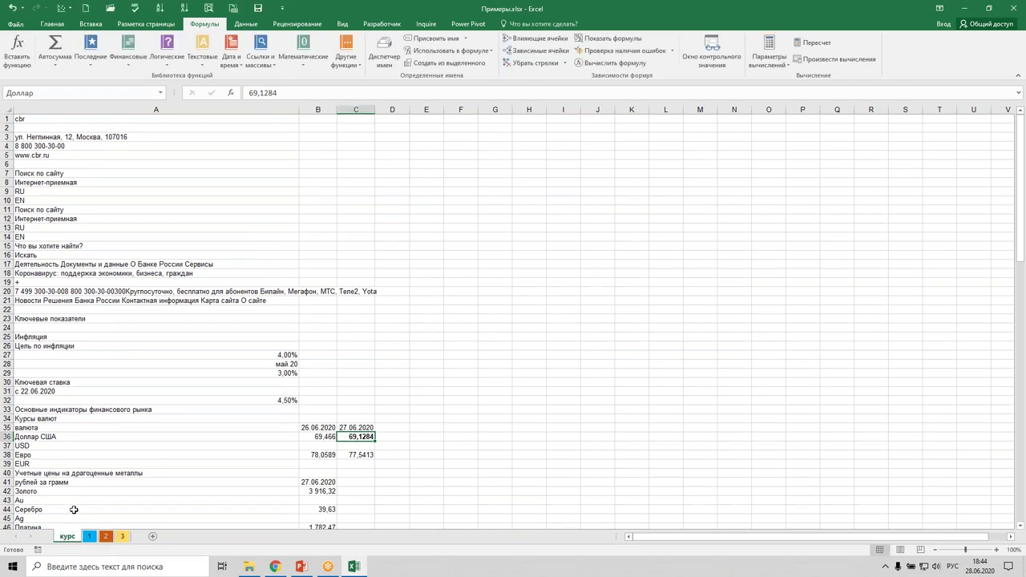
# Step: Colour the tab of the курс sheet yellow and hide the sheet
pyautogui.rightClick(66, 537)
pyautogui.moveTo(100, 487)
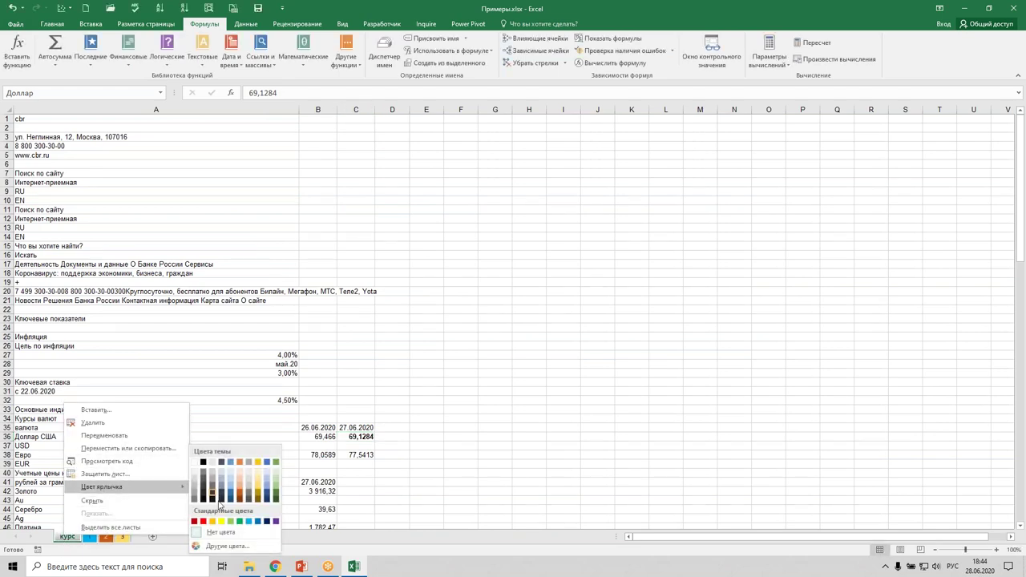
pyautogui.click(221, 521)
pyautogui.rightClick(69, 539)
pyautogui.click(97, 503)
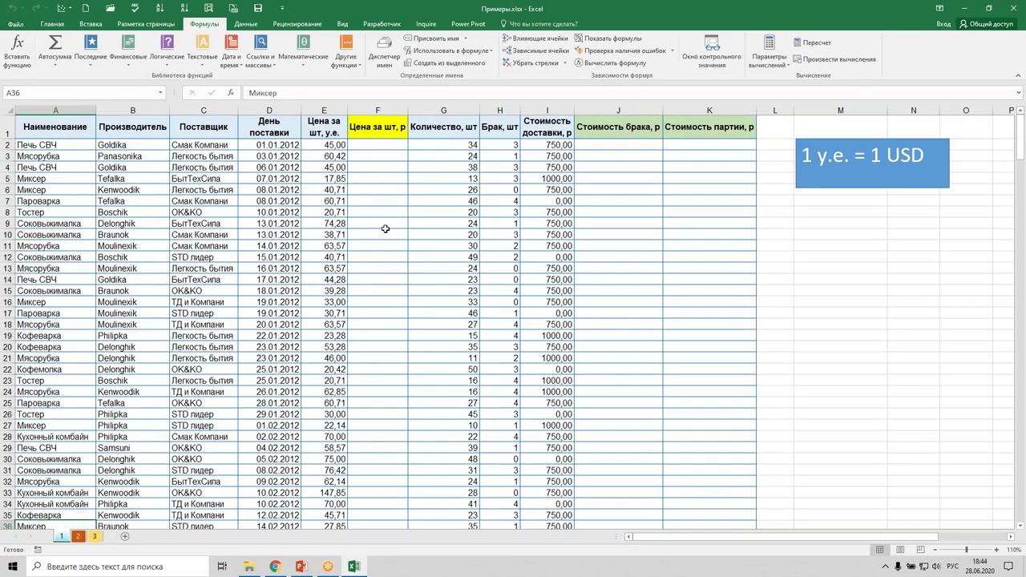
# Step: Calculate the rouble unit price in F2 with =E2*Доллар and fill the formula down the whole column
pyautogui.click(378, 144)
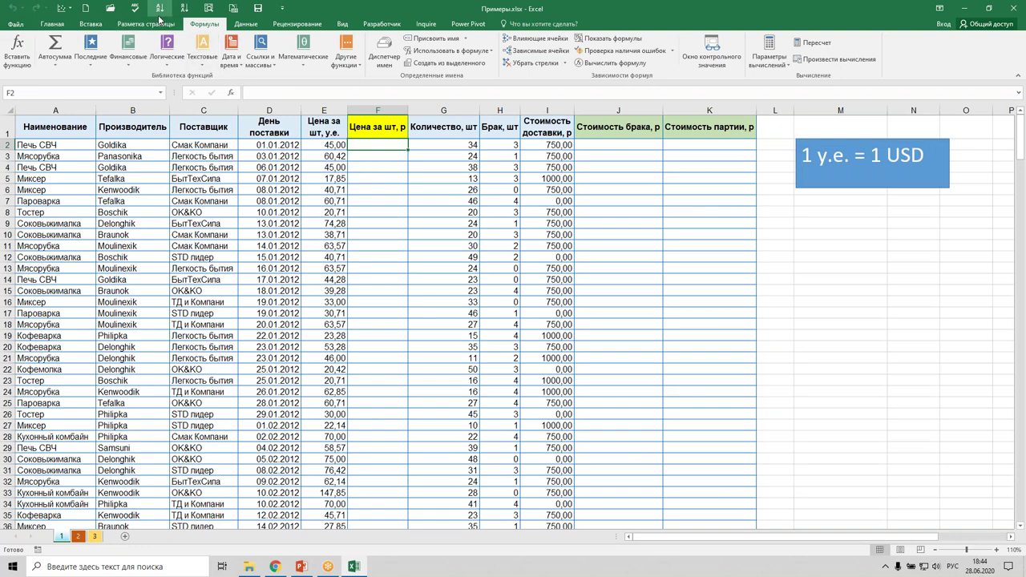
pyautogui.click(246, 23)
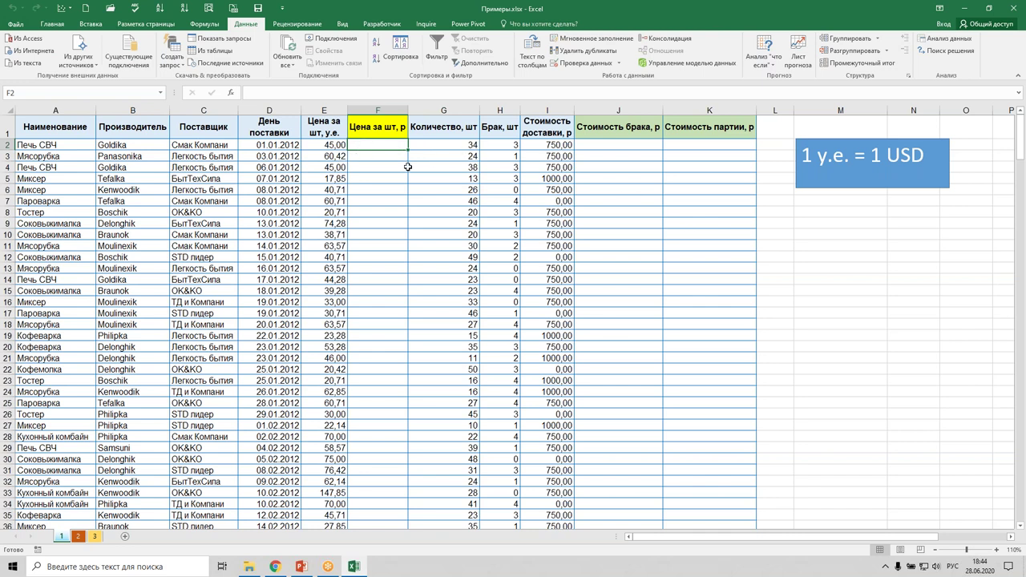
pyautogui.write('=')
pyautogui.click(324, 145)
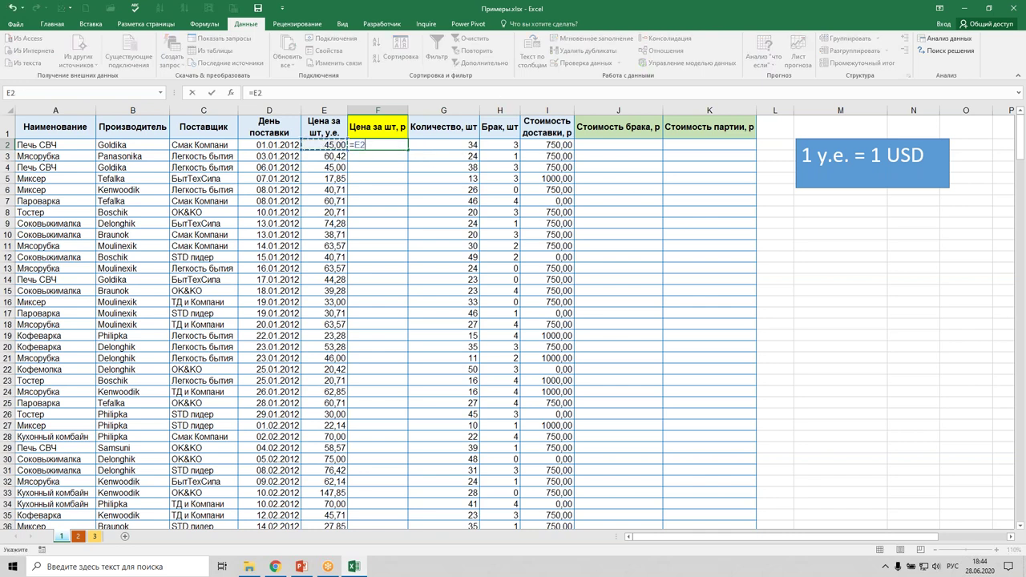
pyautogui.write('*д')
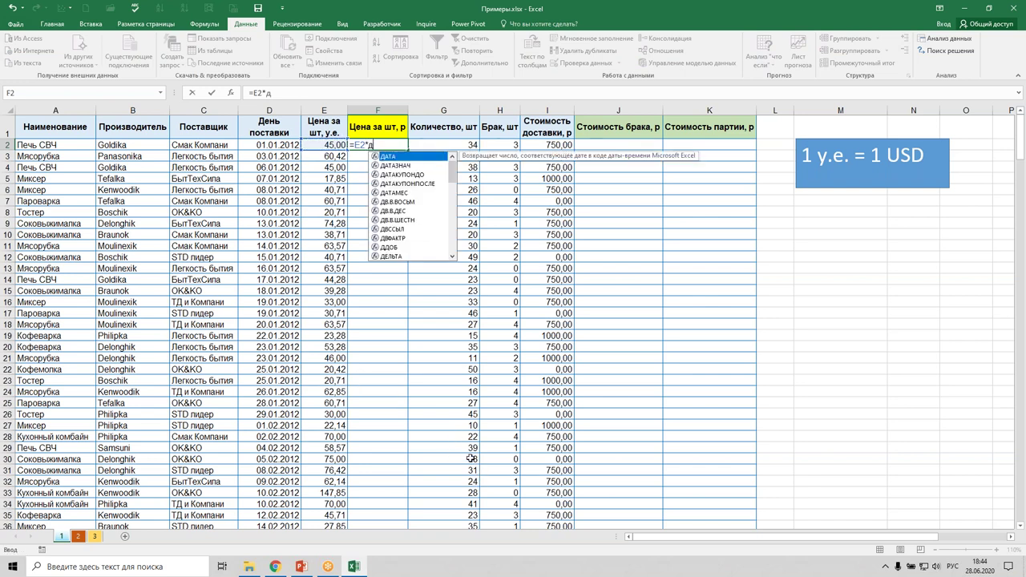
pyautogui.write('о')
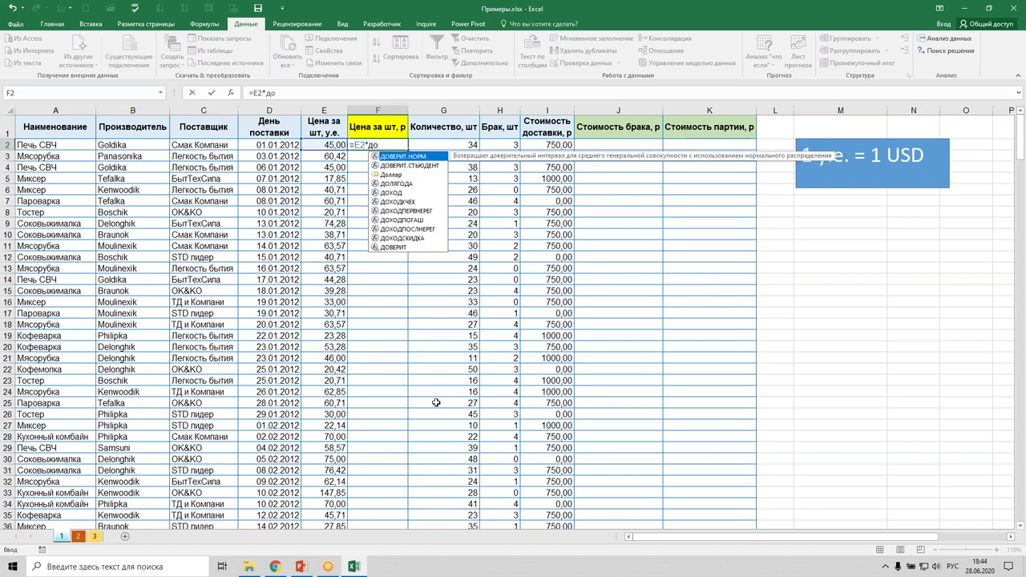
pyautogui.press('Down')
pyautogui.press('Down')
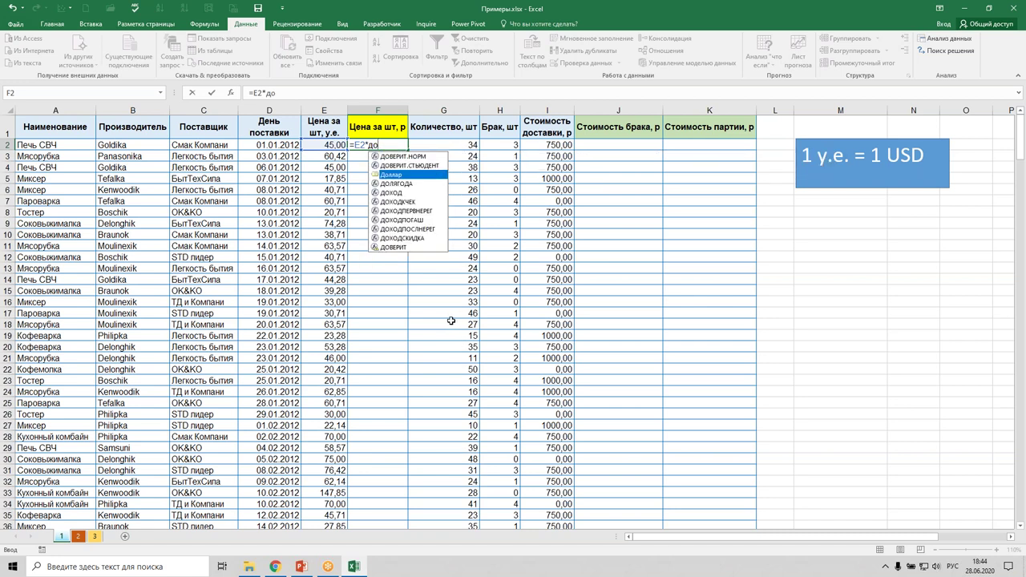
pyautogui.press('Tab')
pyautogui.hotkey('ctrl', 'Return')
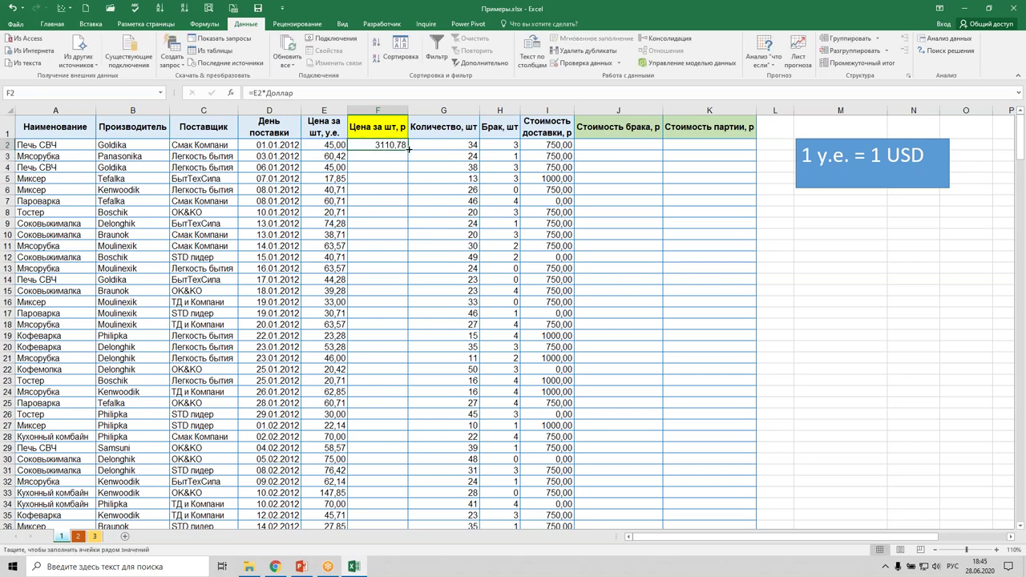
pyautogui.doubleClick(408, 145)
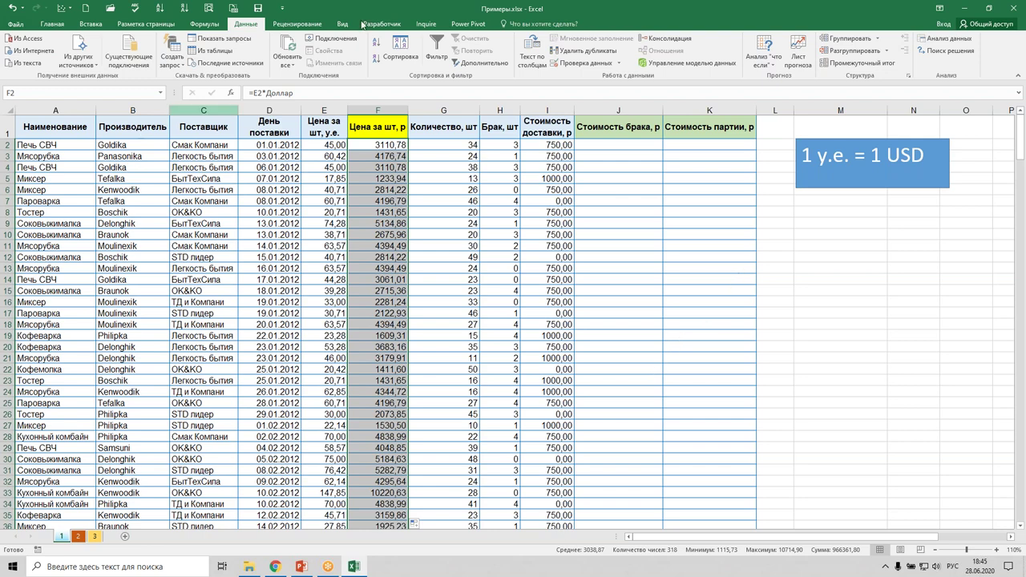
# Step: Calculate the cost of defects in J2 by multiplying the defect quantity H2 by the rouble price F2
pyautogui.click(601, 147)
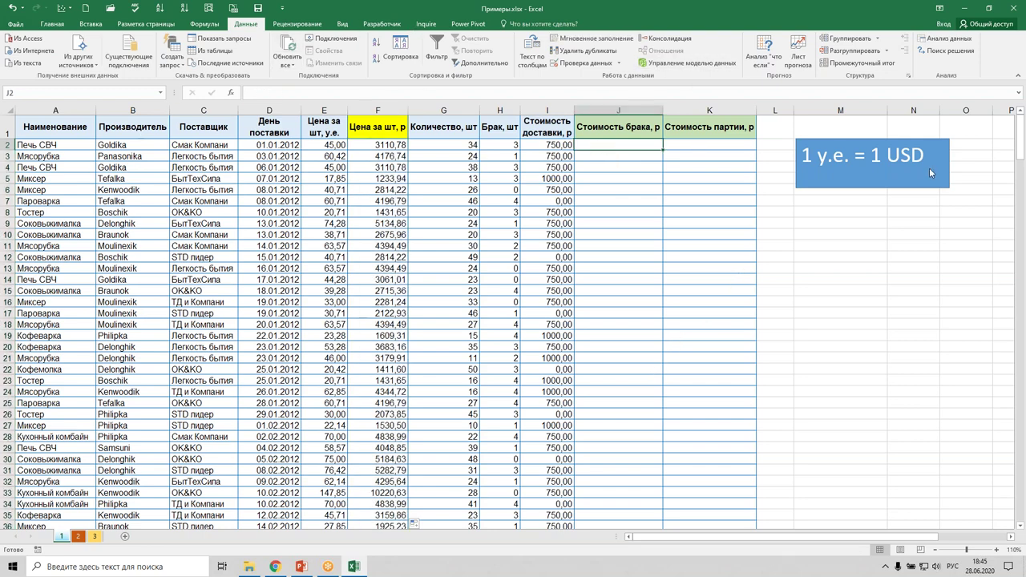
pyautogui.write('=')
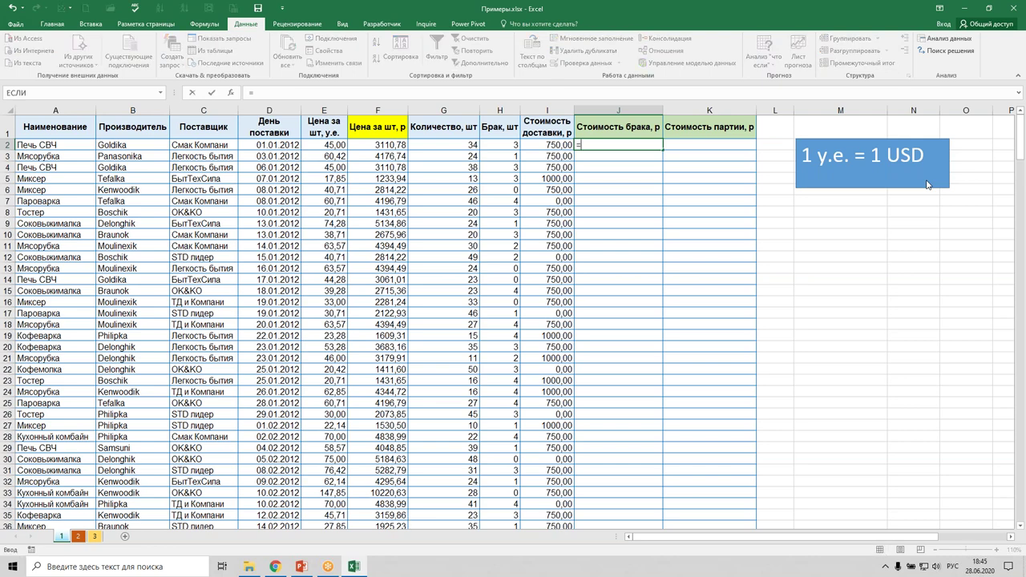
pyautogui.click(502, 144)
pyautogui.write('*')
pyautogui.click(383, 148)
pyautogui.press('Return')
# Step: Calculate the batch cost in K2 with the formula =G2*F2-J2+I2
pyautogui.click(713, 145)
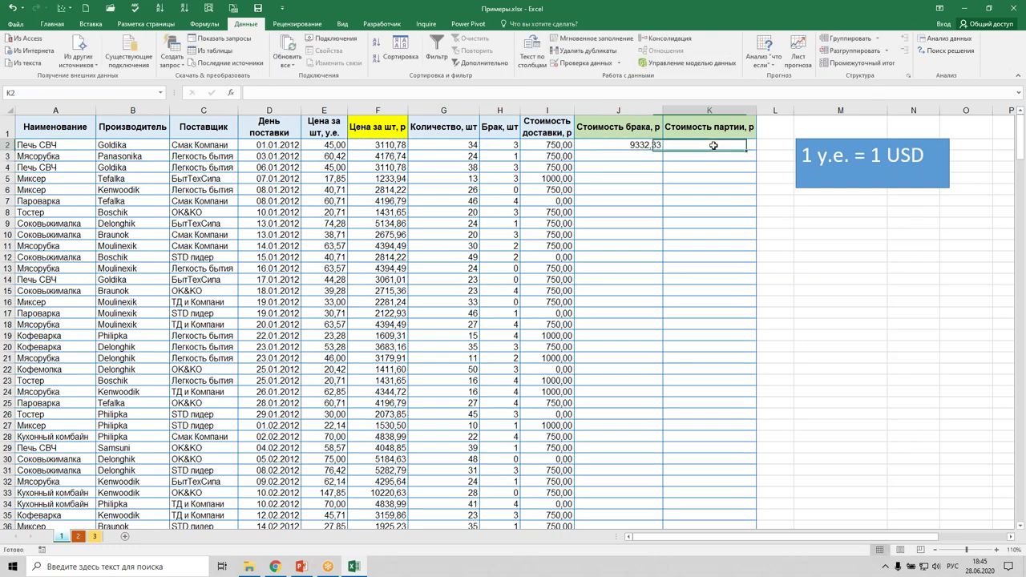
pyautogui.write('=')
pyautogui.click(442, 141)
pyautogui.write('*')
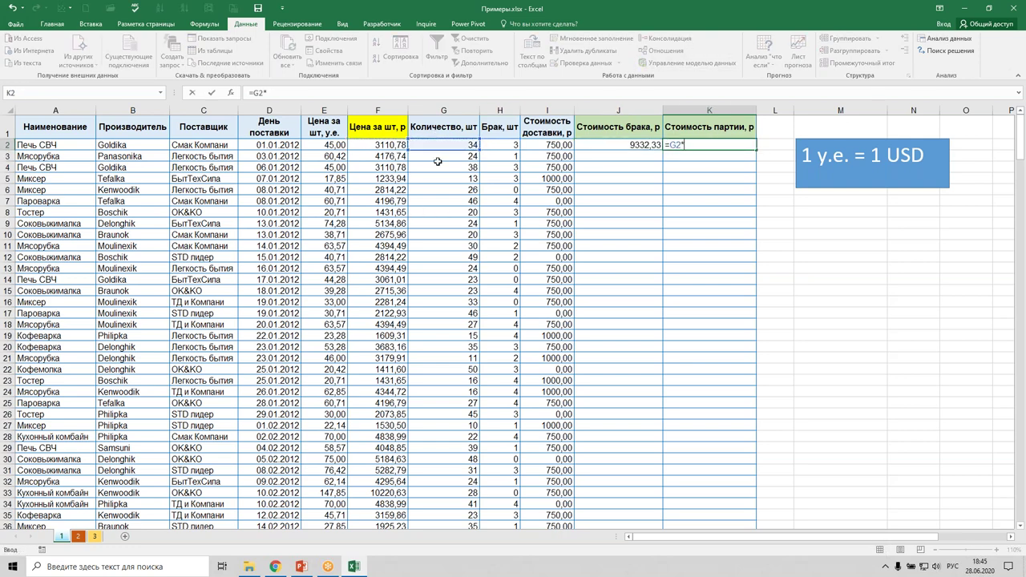
pyautogui.click(394, 143)
pyautogui.write('-')
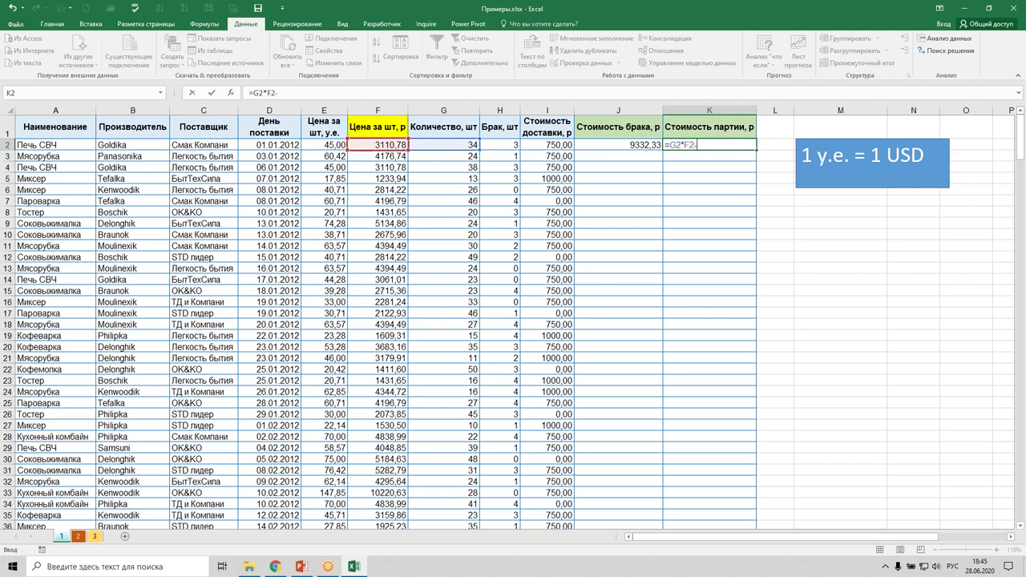
pyautogui.click(645, 150)
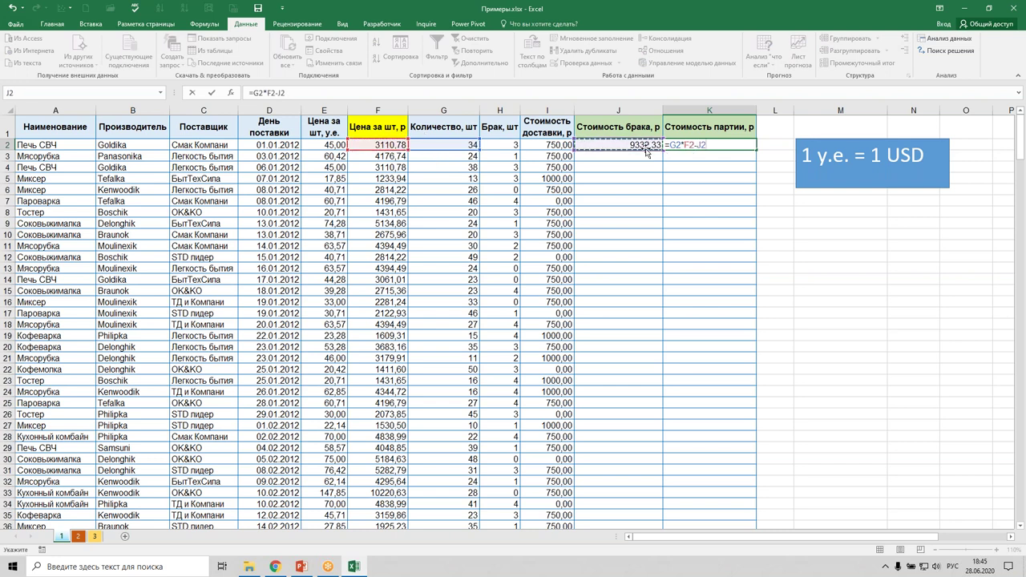
pyautogui.write('+')
pyautogui.click(546, 143)
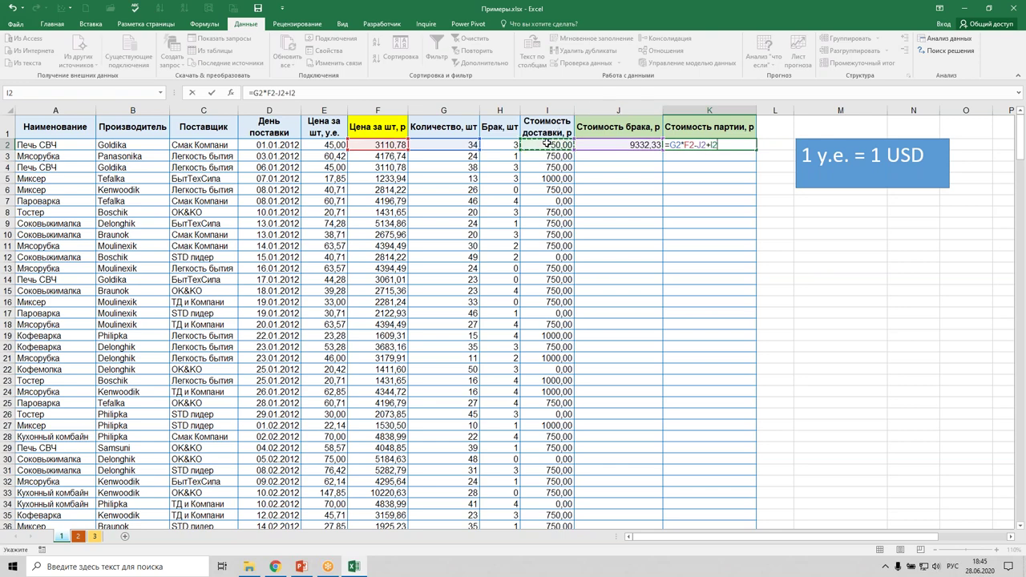
pyautogui.press('Return')
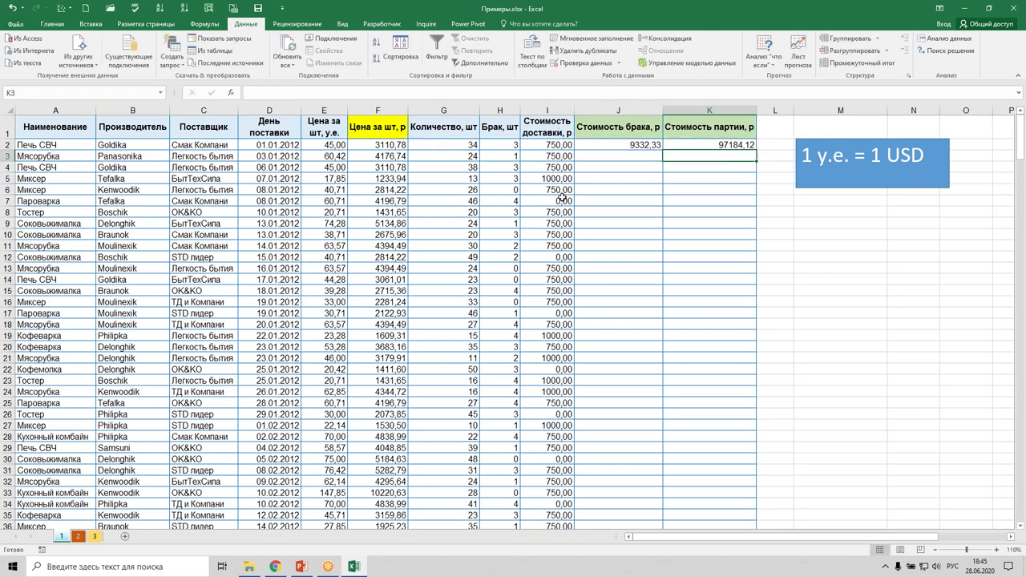
# Step: Fill the defect cost and batch cost formulas from J2:K2 down to the end of the table
pyautogui.moveTo(616, 144); pyautogui.dragTo(705, 145)
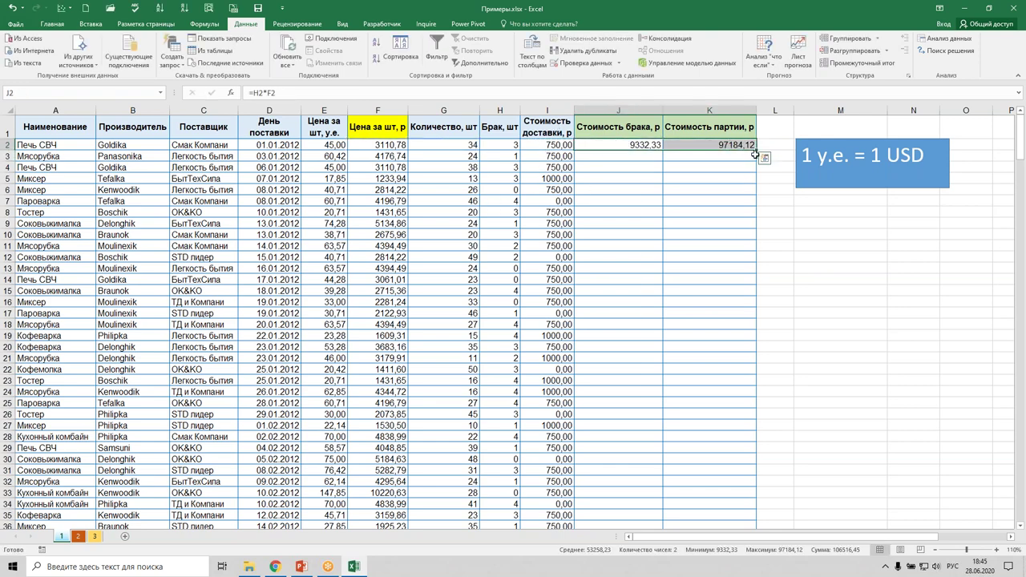
pyautogui.doubleClick(756, 150)
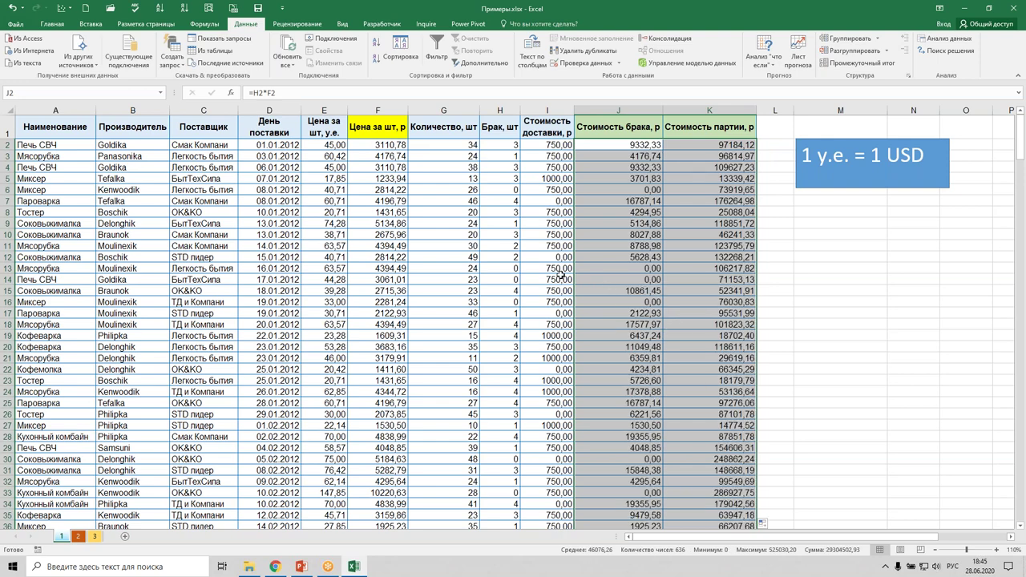
pyautogui.click(371, 235)
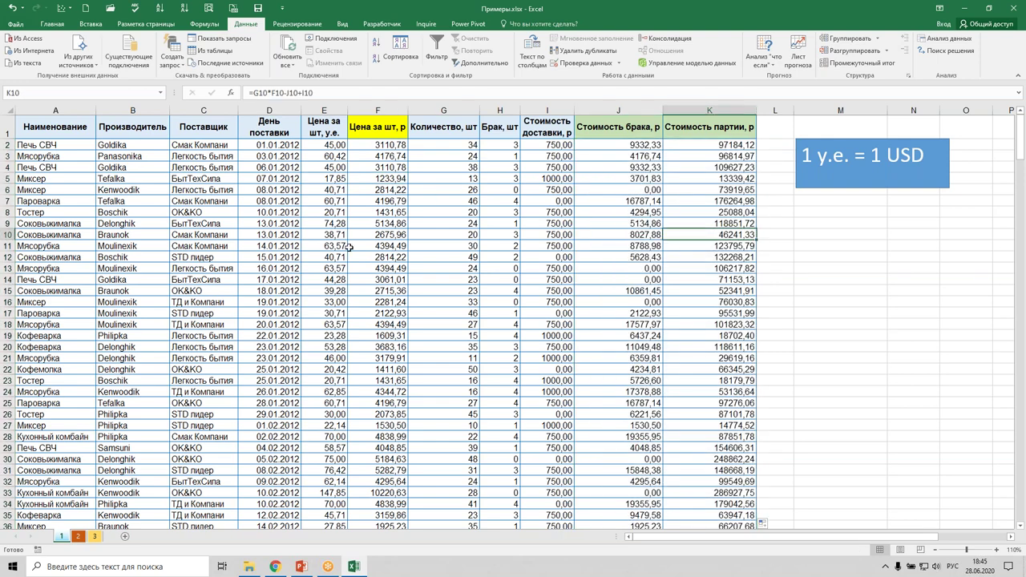
pyautogui.click(633, 235)
pyautogui.click(705, 235)
pyautogui.click(669, 224)
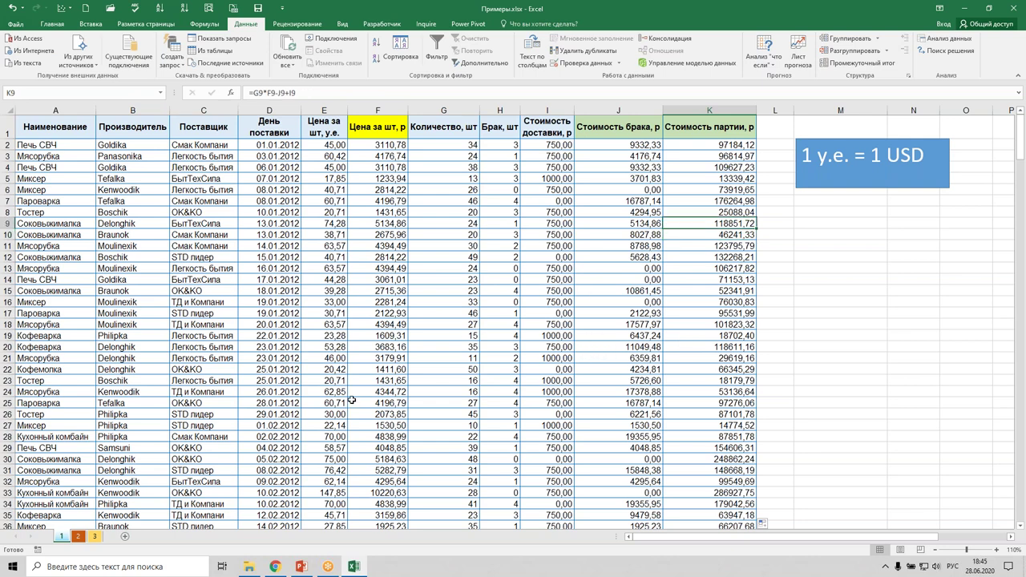
# Step: Open sheet 2 and widen column B of the Пример 1 table
pyautogui.click(79, 536)
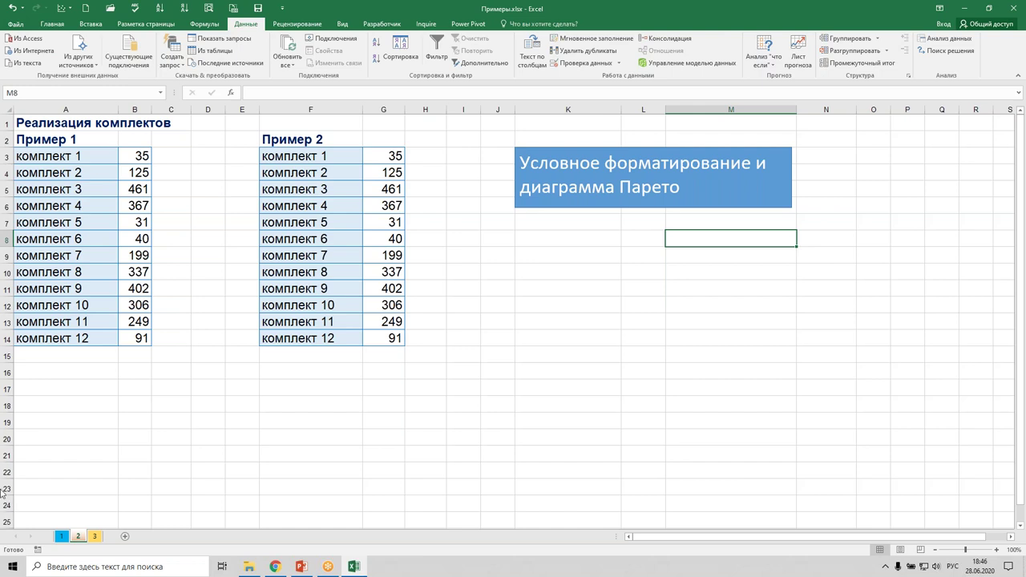
pyautogui.moveTo(151, 111); pyautogui.dragTo(180, 111)
pyautogui.click(152, 155)
pyautogui.moveTo(152, 154); pyautogui.dragTo(153, 337)
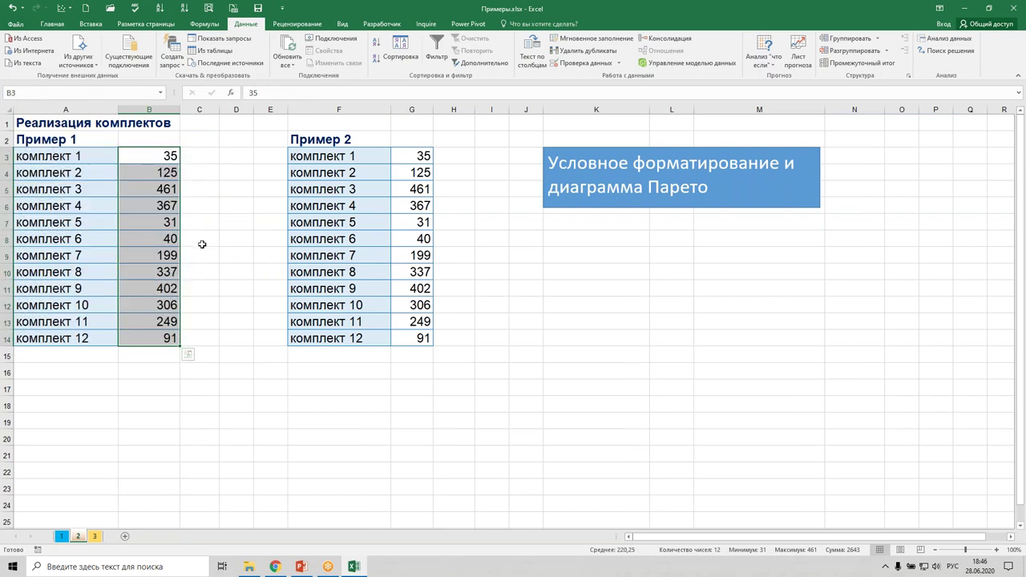
pyautogui.click(147, 157)
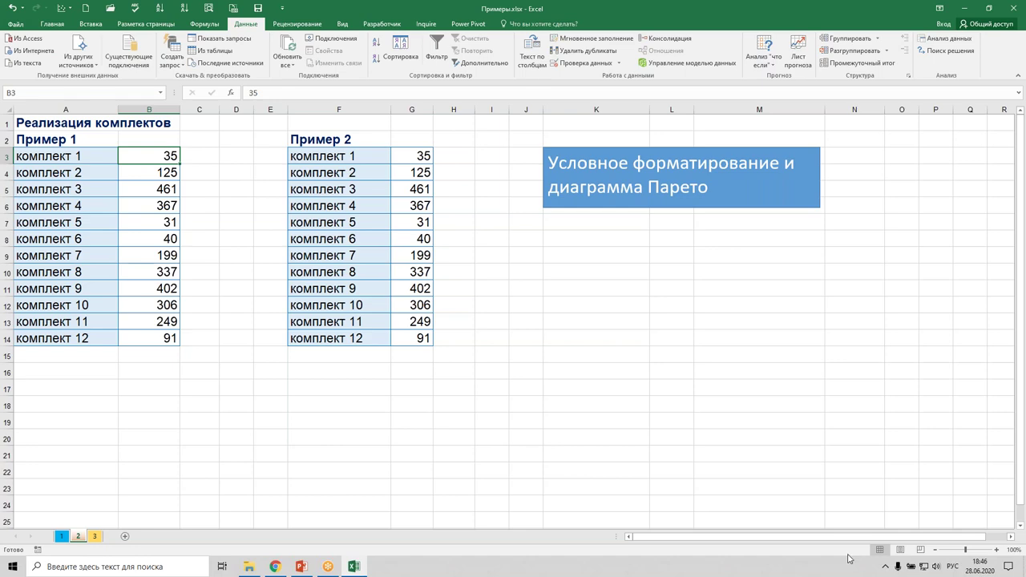
pyautogui.scroll(2, 676, 536)
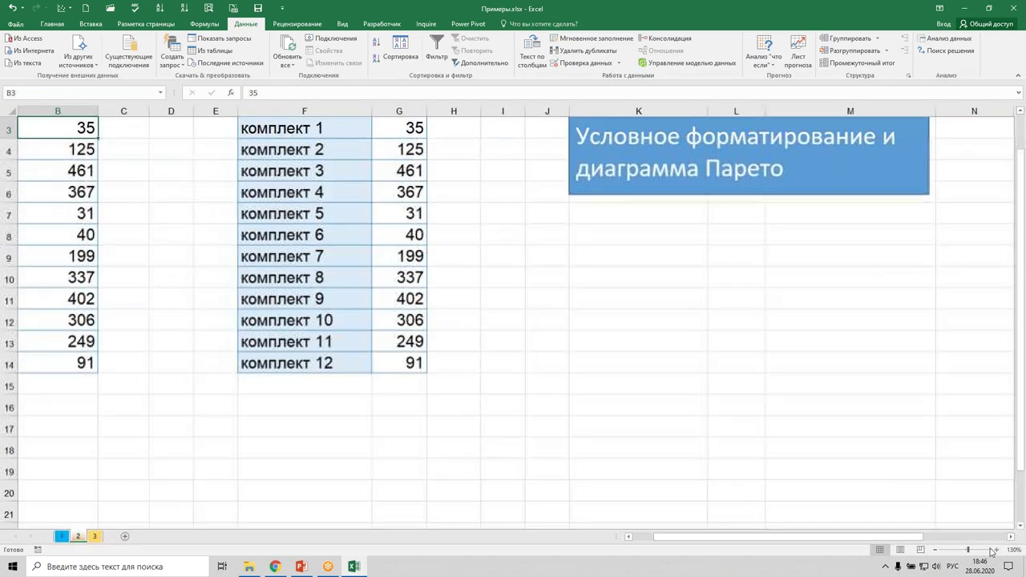
pyautogui.moveTo(698, 536); pyautogui.dragTo(676, 546)
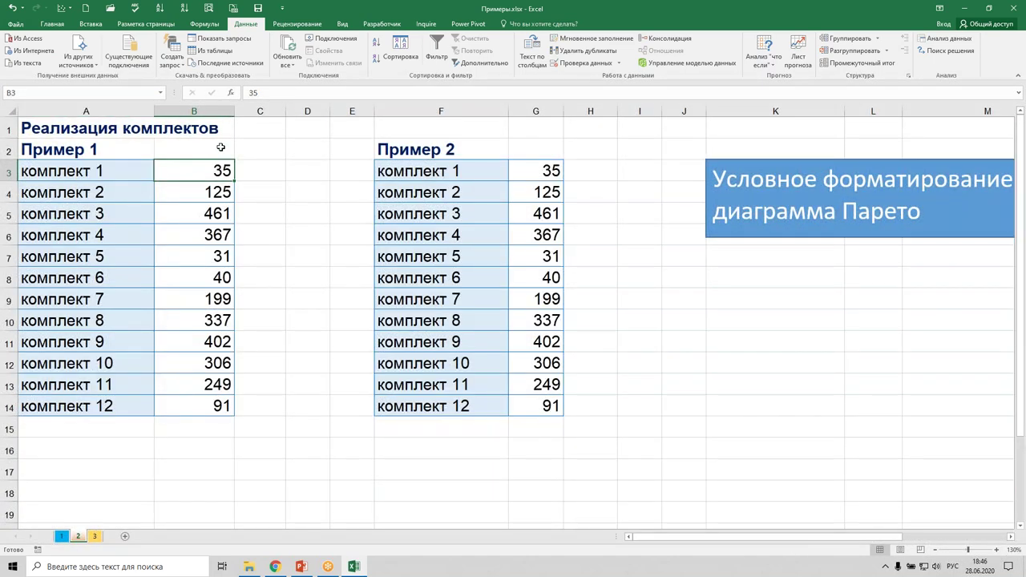
# Step: Add a Сумма total below the values in B3:B14 using Quick Analysis
pyautogui.moveTo(196, 171); pyautogui.dragTo(211, 409)
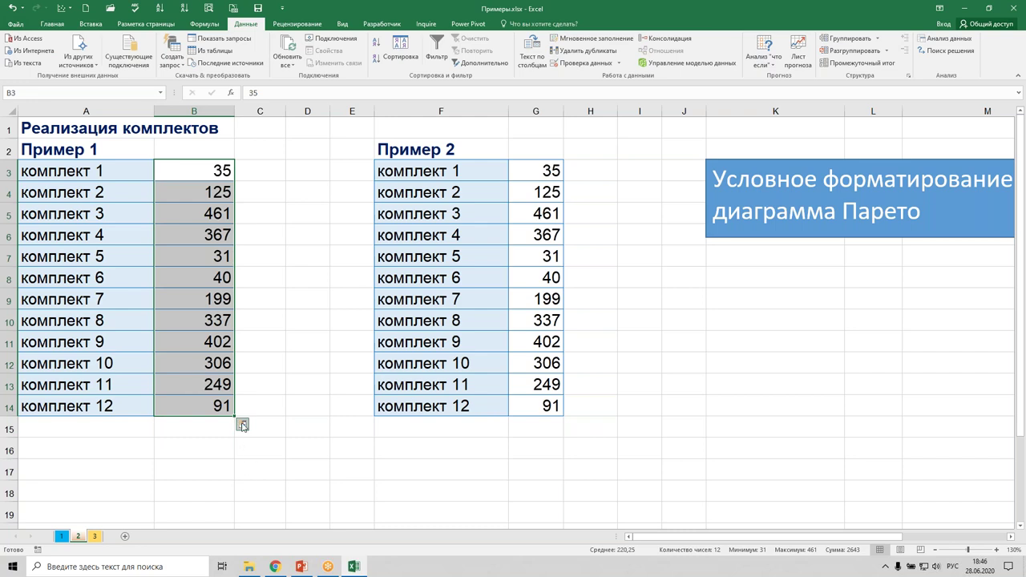
pyautogui.click(242, 426)
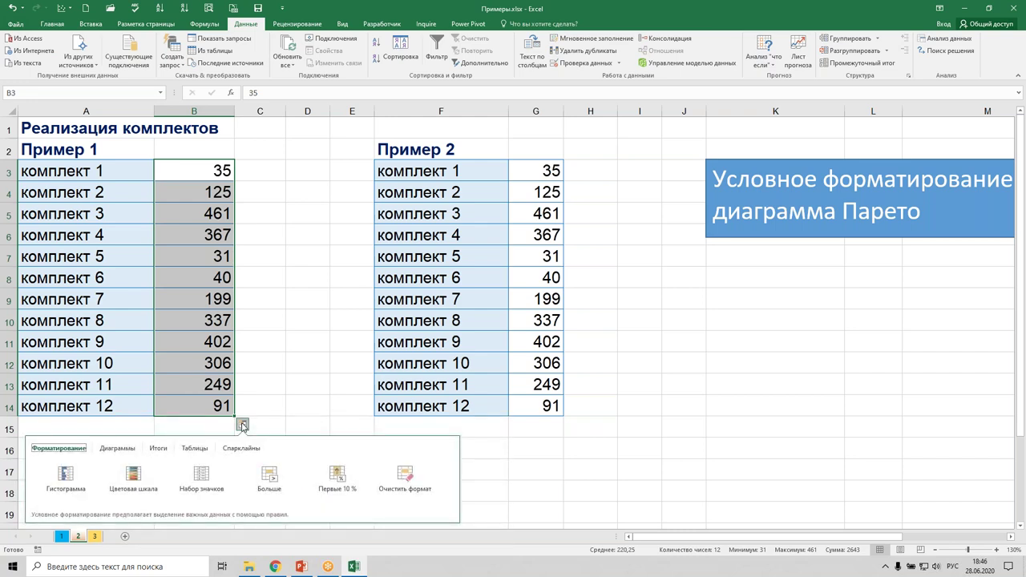
pyautogui.click(157, 449)
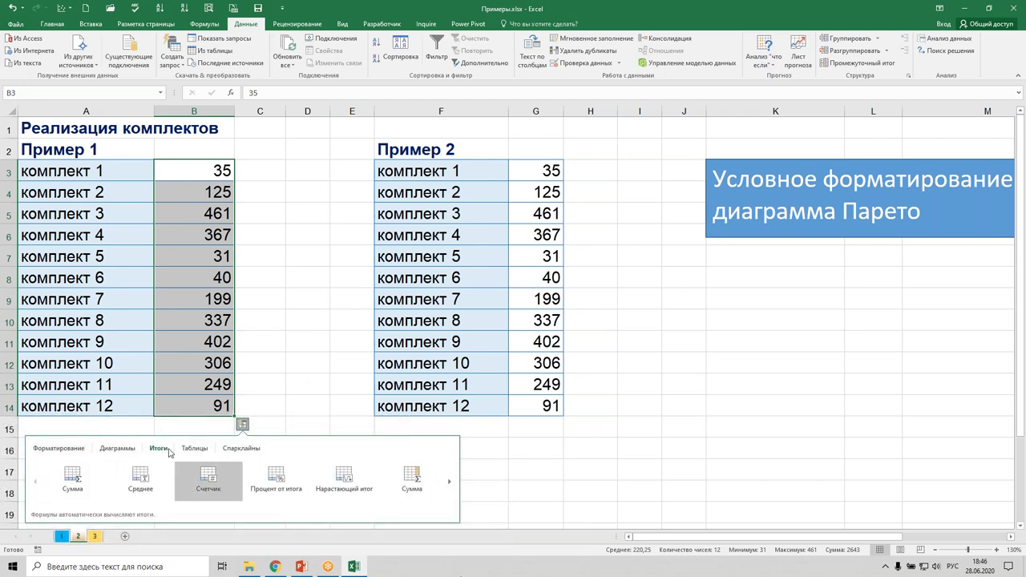
pyautogui.click(73, 477)
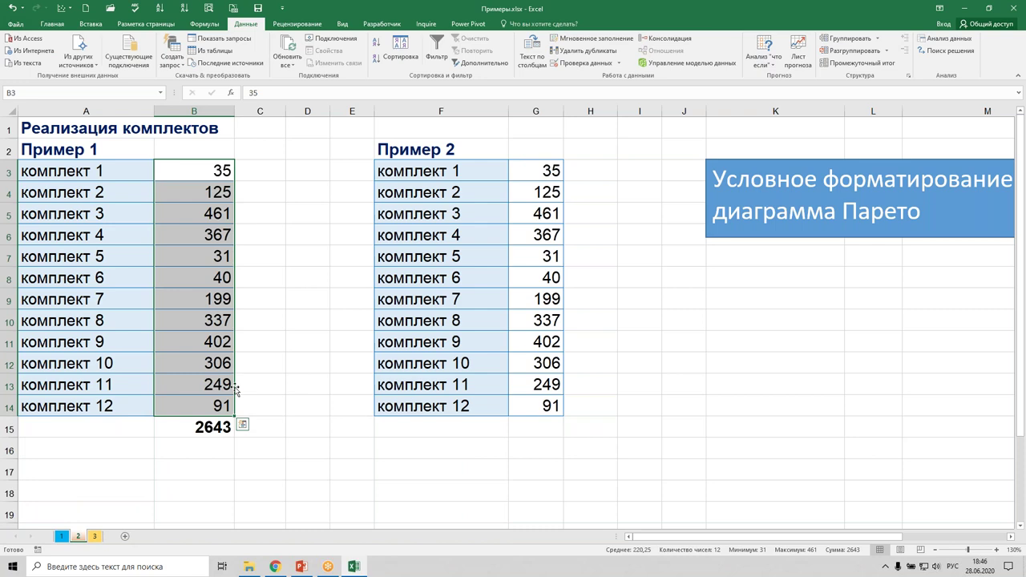
# Step: Apply the Набор значков icon set conditional formatting to the values in B3:B14
pyautogui.click(242, 425)
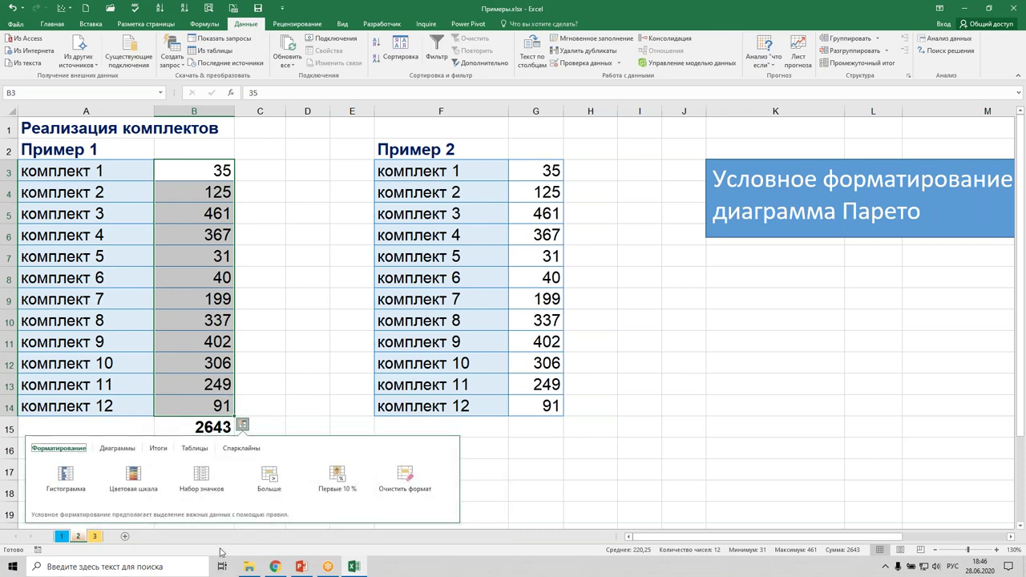
pyautogui.click(203, 484)
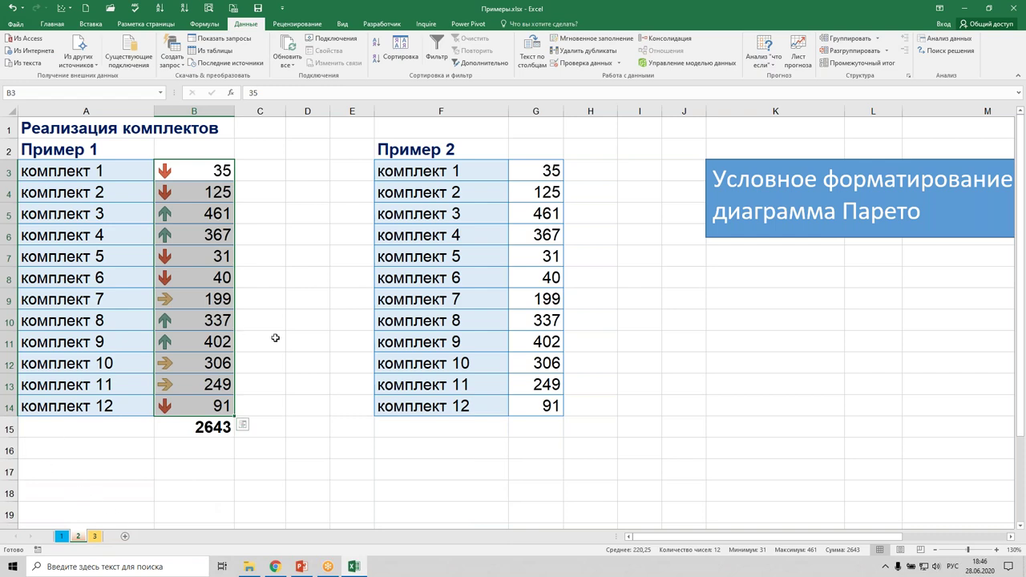
pyautogui.click(314, 506)
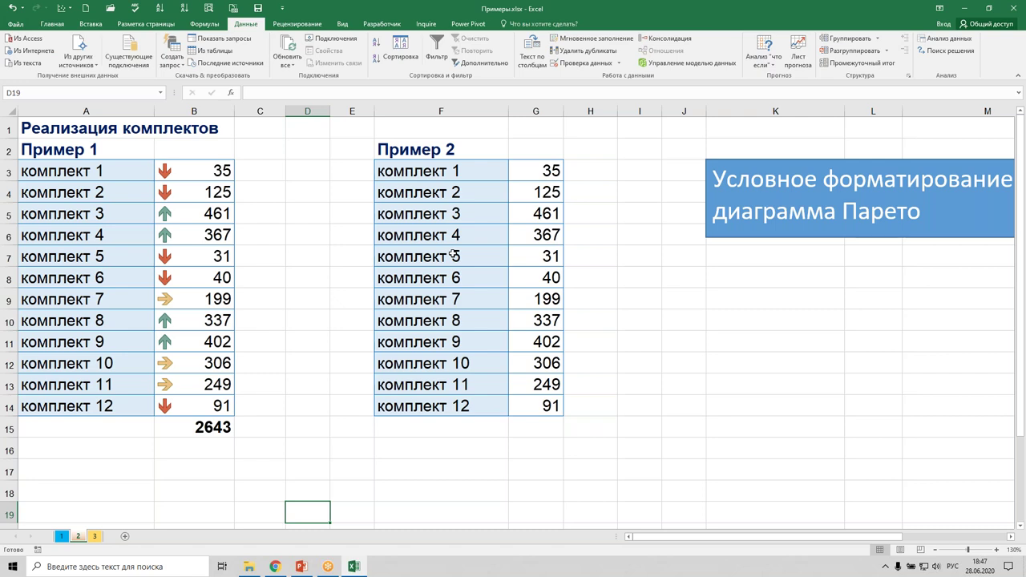
pyautogui.moveTo(186, 210); pyautogui.dragTo(191, 237)
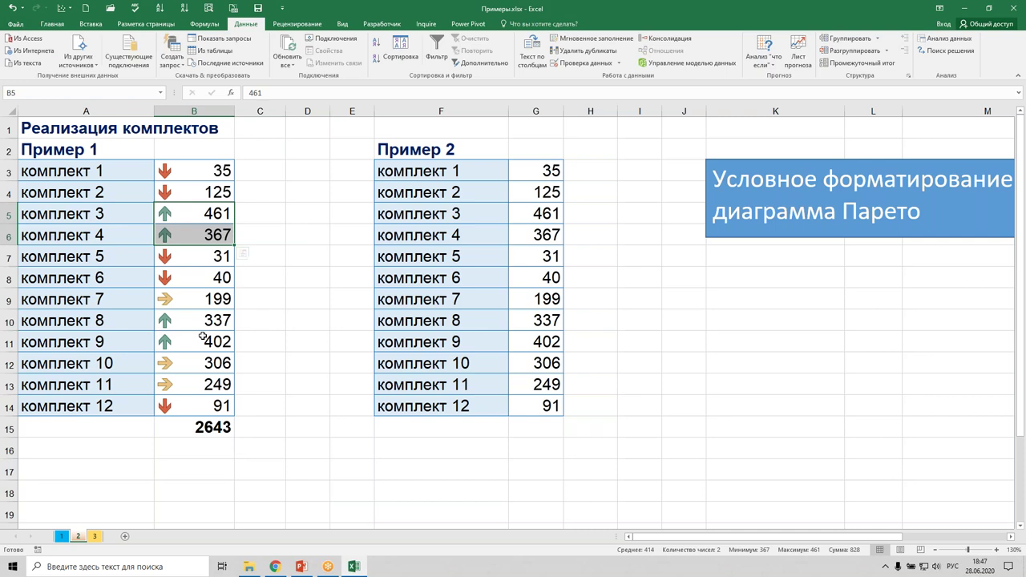
pyautogui.moveTo(168, 319); pyautogui.dragTo(170, 343)
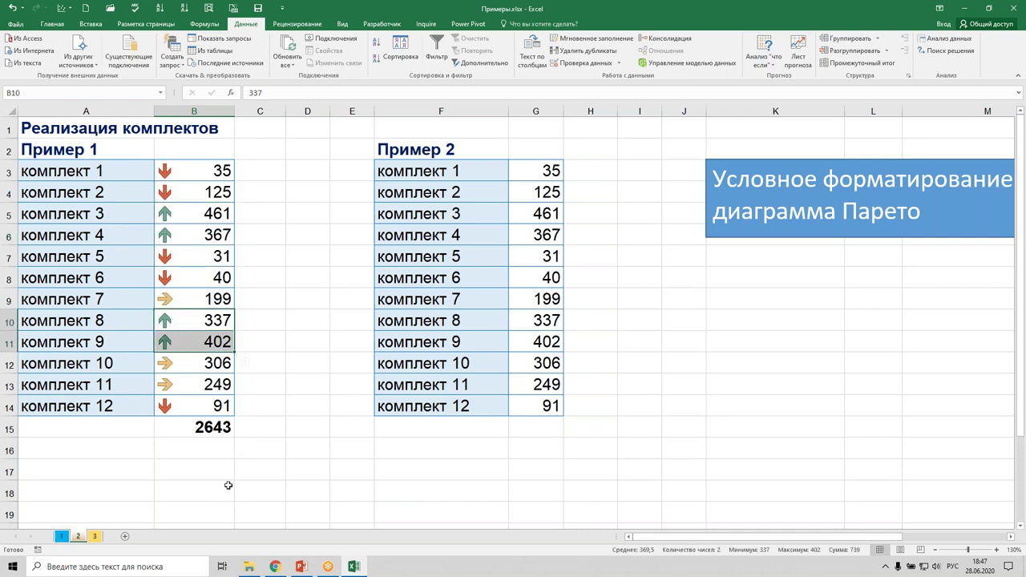
pyautogui.click(180, 377)
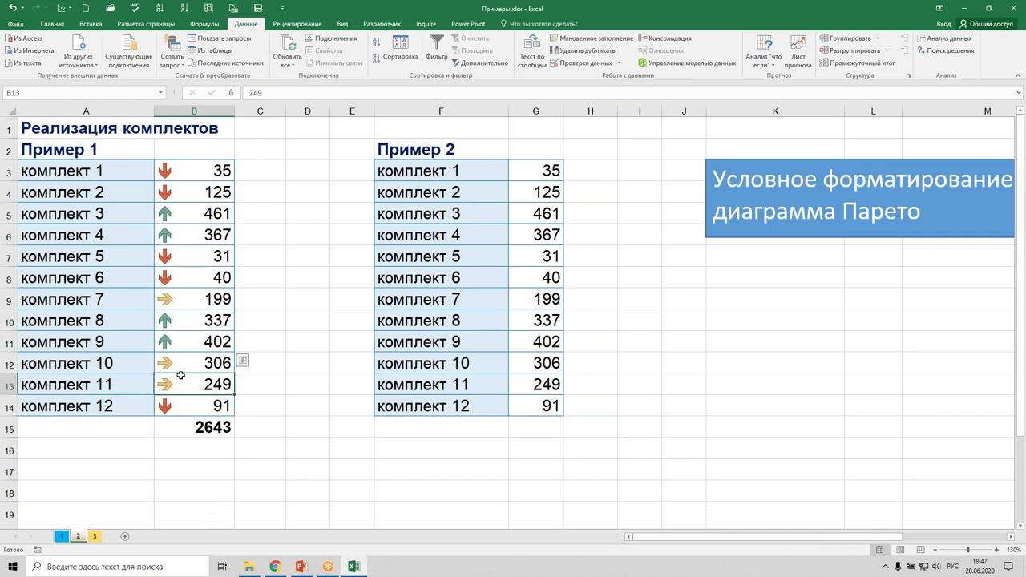
pyautogui.moveTo(181, 375); pyautogui.dragTo(179, 365)
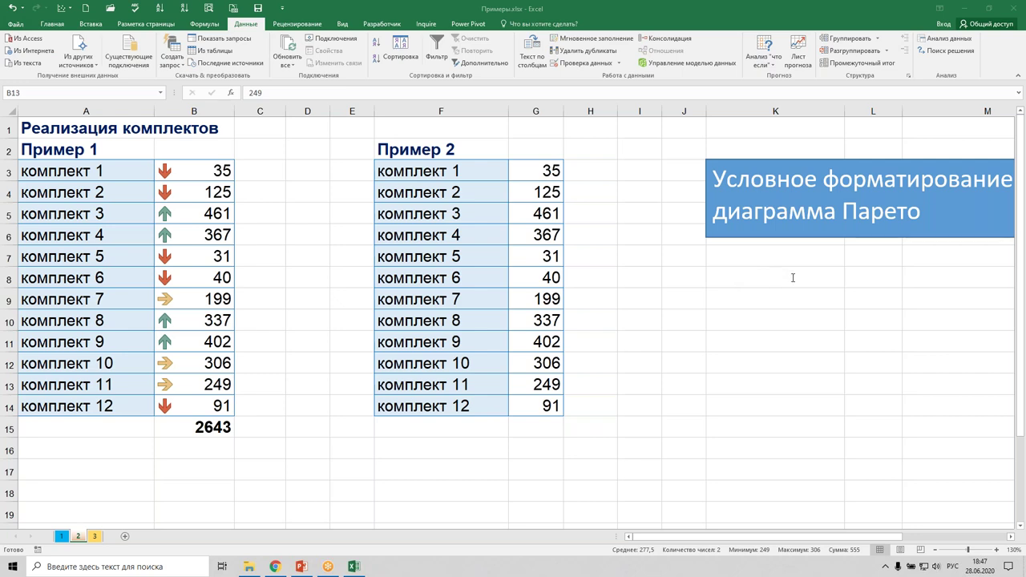
pyautogui.click(209, 215)
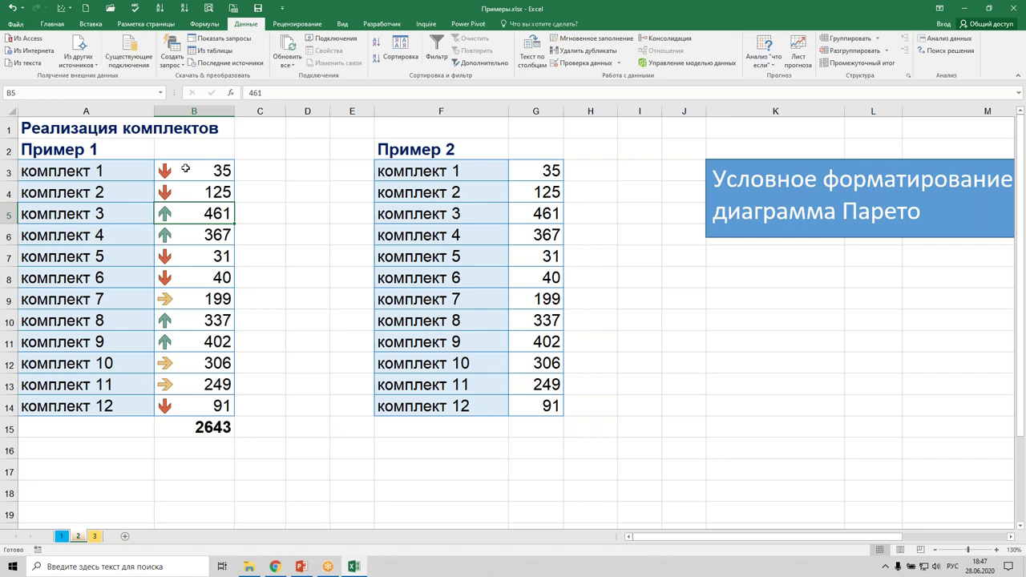
pyautogui.moveTo(193, 175); pyautogui.dragTo(174, 400)
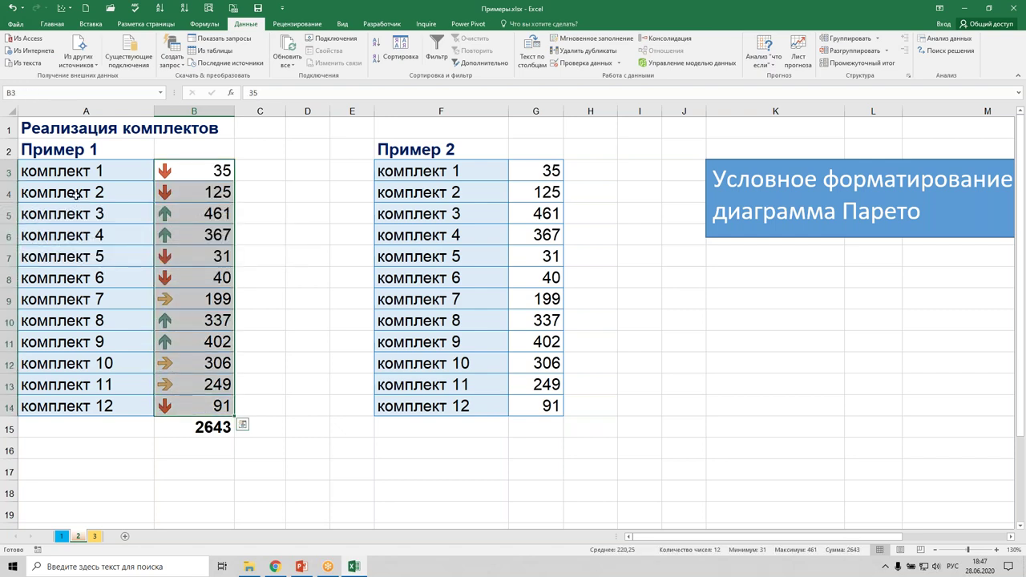
# Step: Insert the recommended Парето chart for the data in A3:B14 and enlarge it on the sheet
pyautogui.moveTo(48, 170); pyautogui.dragTo(187, 399)
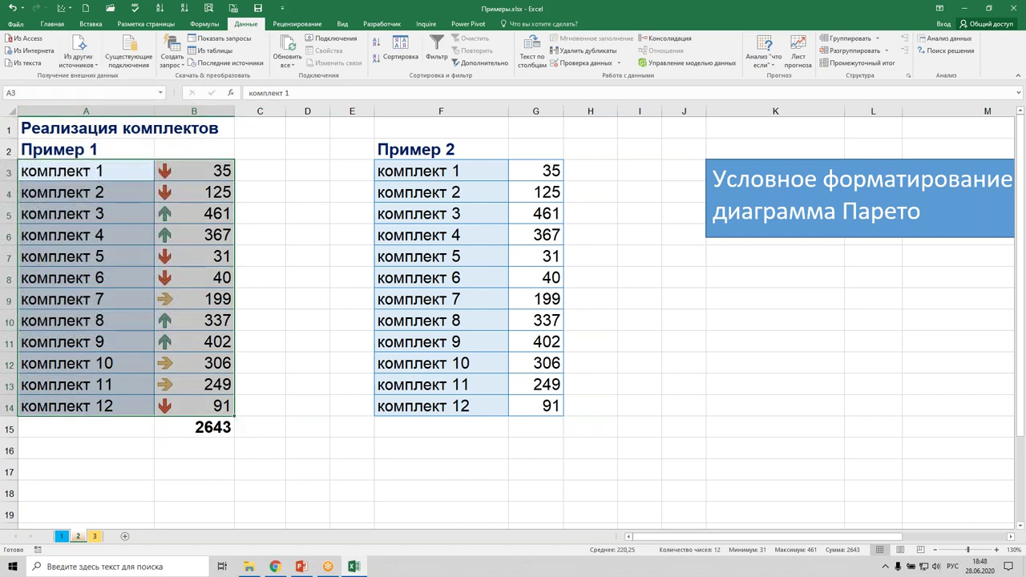
pyautogui.click(91, 23)
pyautogui.click(436, 50)
pyautogui.click(271, 364)
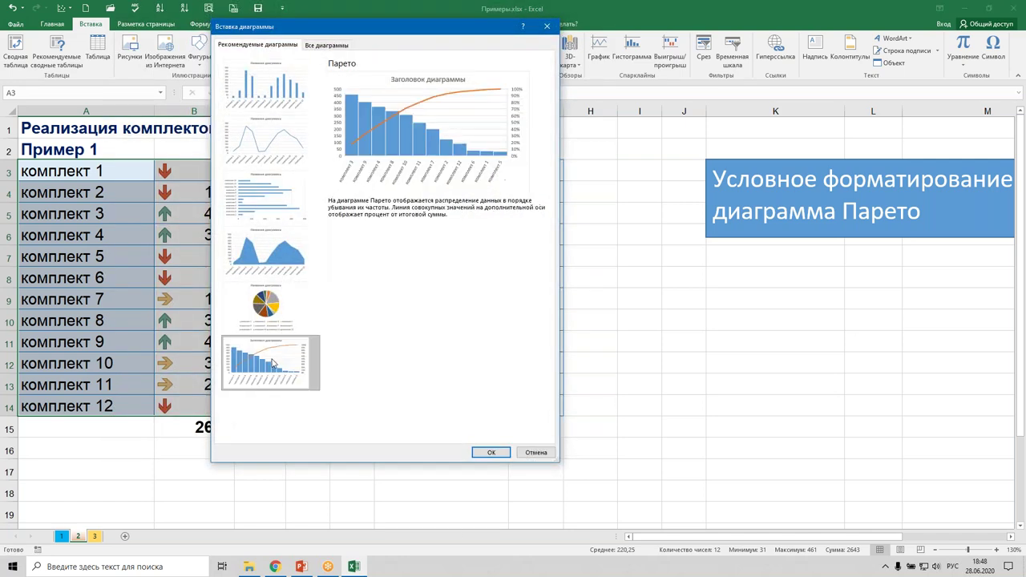
pyautogui.moveTo(438, 29); pyautogui.dragTo(542, 30)
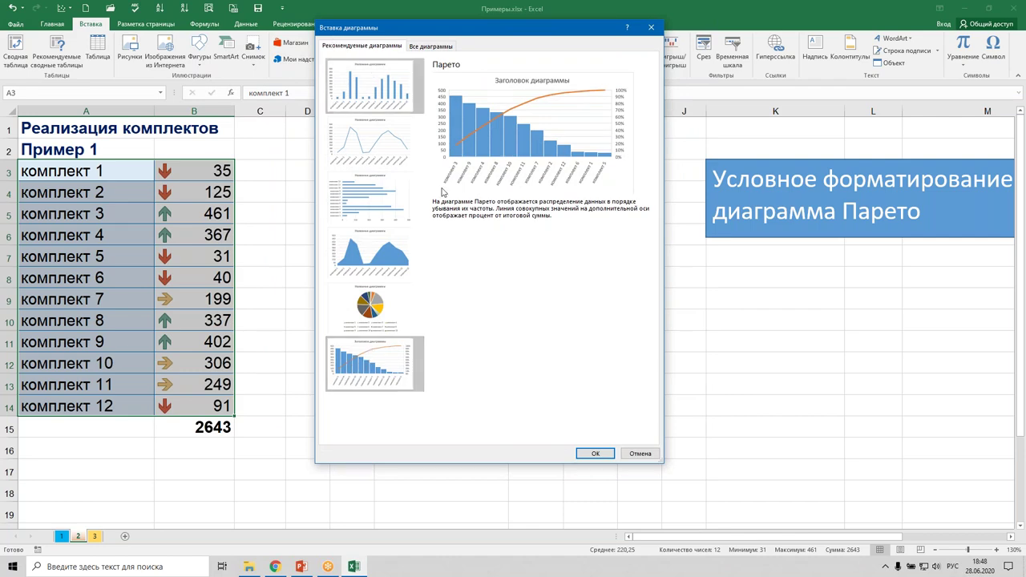
pyautogui.click(595, 454)
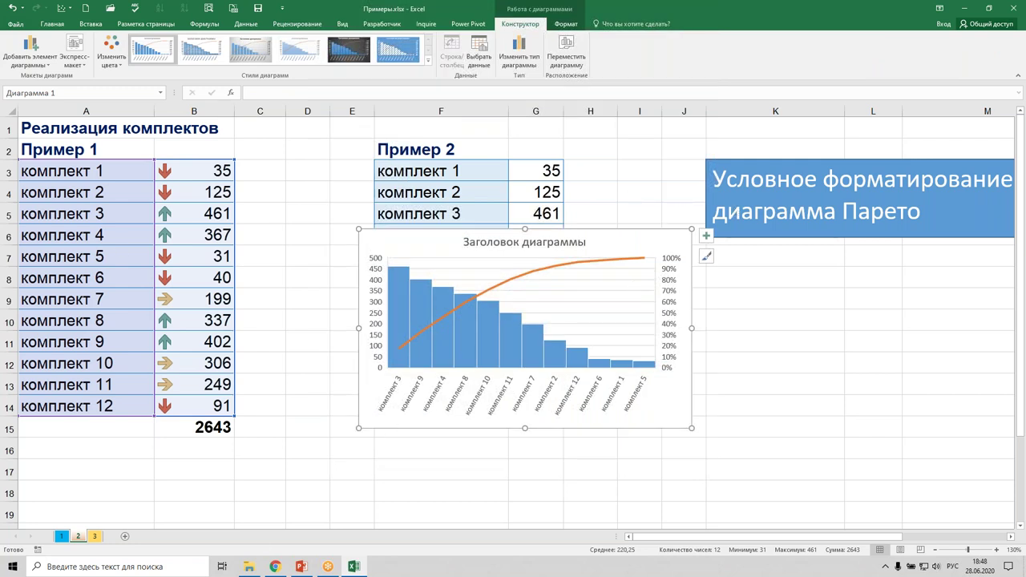
pyautogui.moveTo(359, 429); pyautogui.dragTo(216, 499)
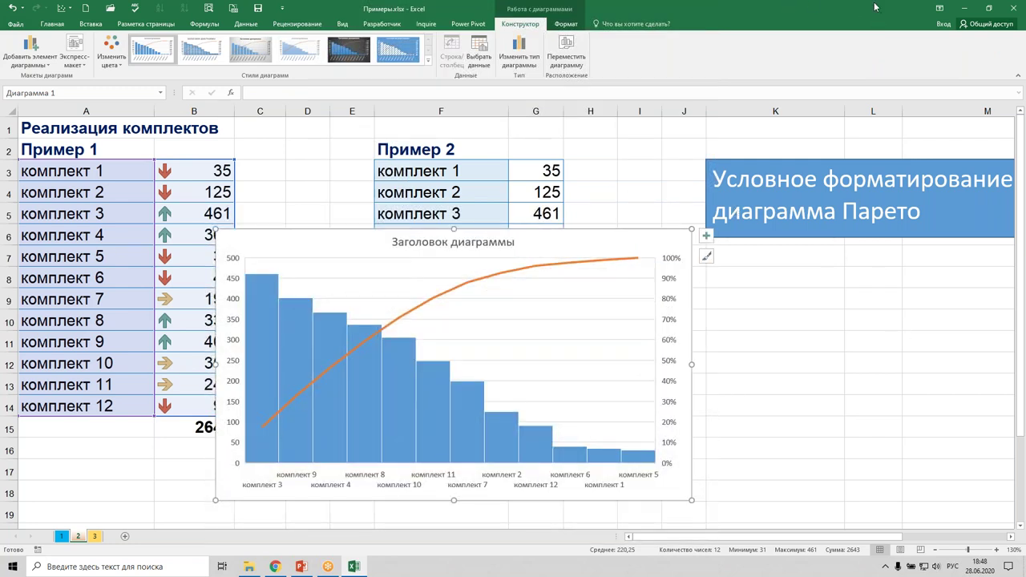
# Step: Annotate the Pareto chart by tracing the 80% mark to the curve, pointing down to комплект 11 and bracketing the kits up to it
pyautogui.hotkey('ctrl', '2')
pyautogui.moveTo(659, 299); pyautogui.dragTo(440, 294)
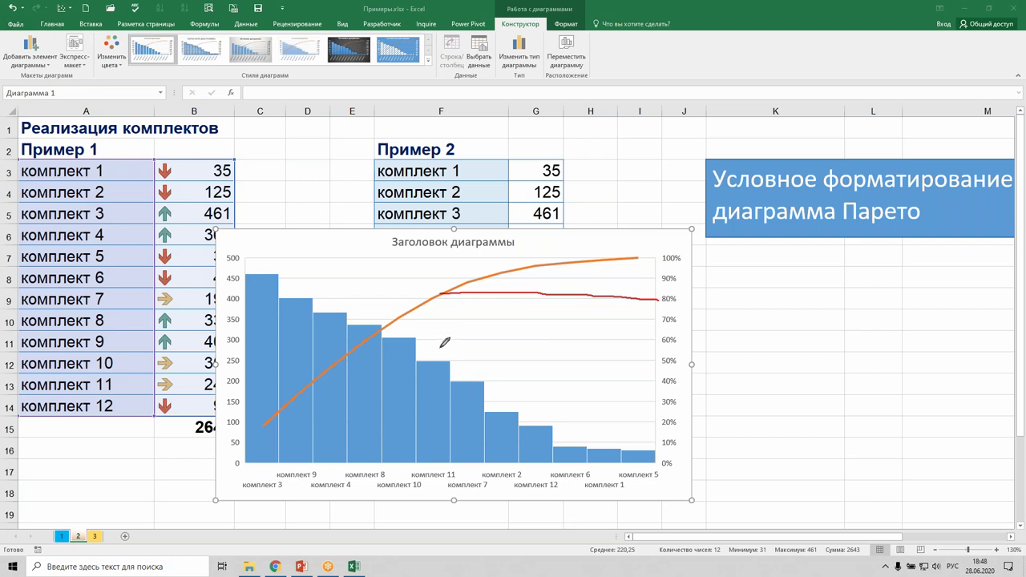
pyautogui.moveTo(440, 294)
pyautogui.mouseDown()
pyautogui.moveTo(440, 360)
pyautogui.moveTo(454, 337)
pyautogui.mouseUp()
pyautogui.moveTo(447, 460)
pyautogui.mouseDown()
pyautogui.moveTo(460, 473)
pyautogui.moveTo(441, 502)
pyautogui.mouseUp()
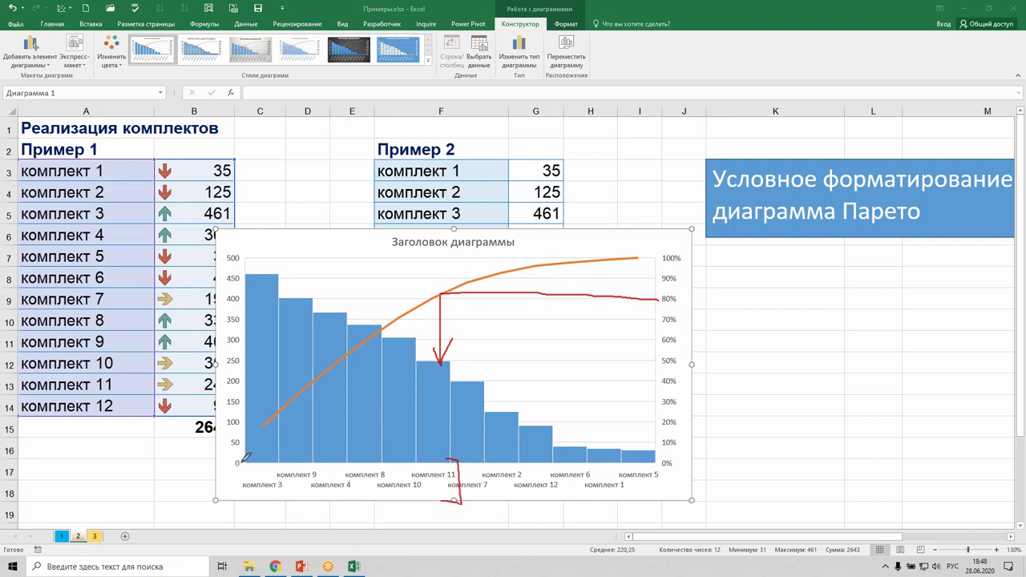
pyautogui.moveTo(234, 458); pyautogui.dragTo(249, 499)
pyautogui.moveTo(683, 284)
pyautogui.mouseDown()
pyautogui.moveTo(667, 314)
pyautogui.moveTo(694, 291)
pyautogui.mouseUp()
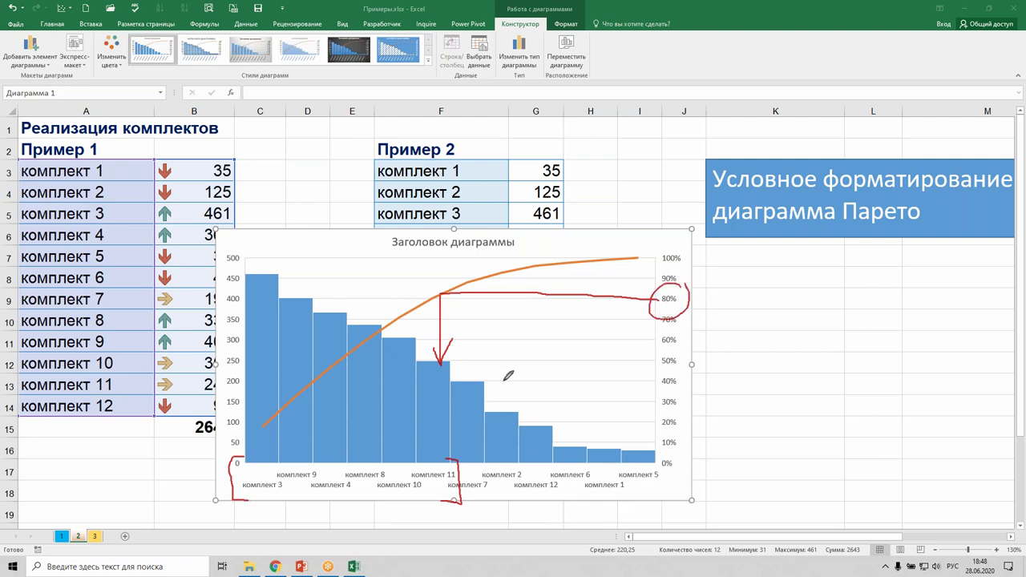
# Step: Mark the kits beyond the 80% cutoff with a brace and question mark, and clear the drawn annotations
pyautogui.moveTo(468, 377)
pyautogui.mouseDown()
pyautogui.moveTo(528, 361)
pyautogui.moveTo(651, 367)
pyautogui.moveTo(651, 376)
pyautogui.mouseUp()
pyautogui.moveTo(513, 323)
pyautogui.mouseDown()
pyautogui.moveTo(532, 316)
pyautogui.moveTo(522, 336)
pyautogui.mouseUp()
pyautogui.click(523, 345)
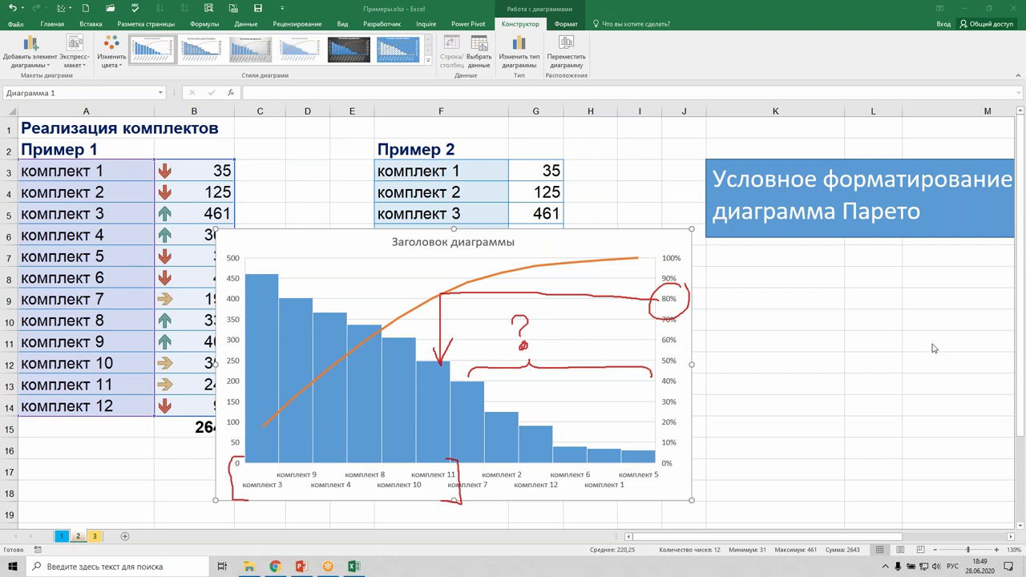
pyautogui.click(52, 24)
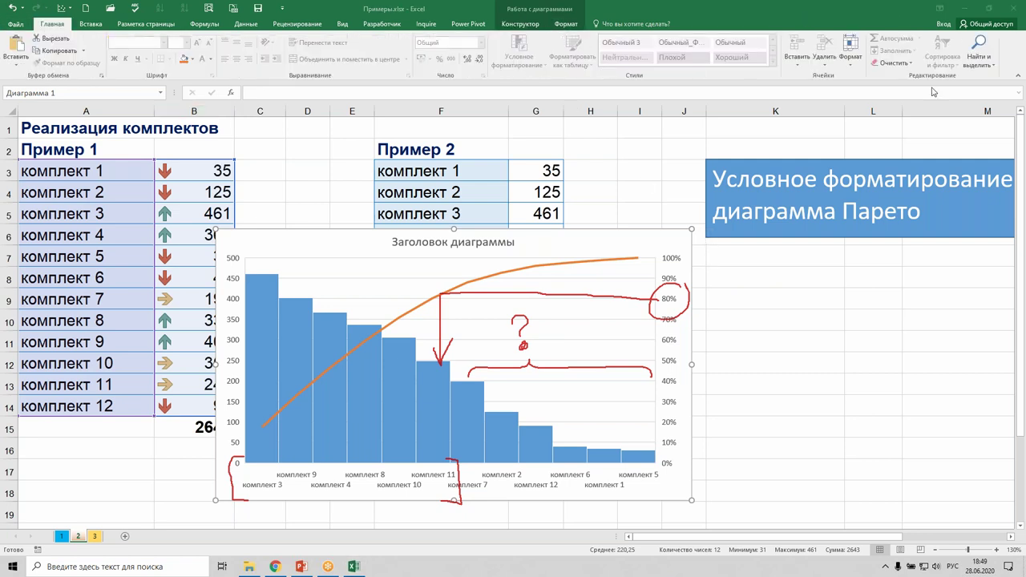
pyautogui.press('Escape')
# Step: Move the Pareto chart below the Пример 1 and Пример 2 data
pyautogui.moveTo(649, 248)
pyautogui.mouseDown()
pyautogui.moveTo(588, 294)
pyautogui.moveTo(386, 561)
pyautogui.moveTo(393, 568)
pyautogui.mouseUp()
pyautogui.click(692, 362)
pyautogui.scroll(1, 637, 371)
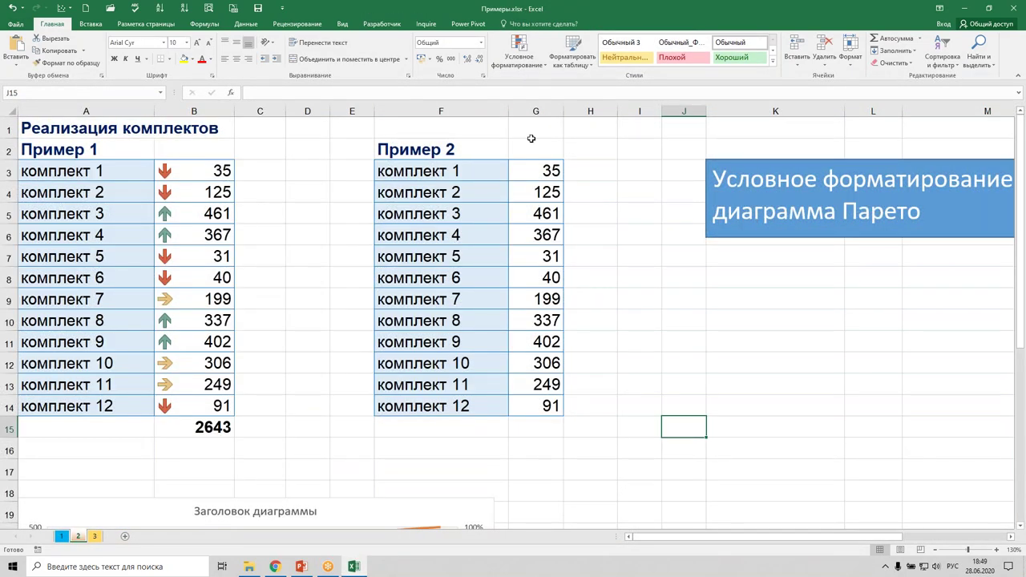
# Step: Insert the recommended Гистограмма с группировкой for F3:G14 and place it over the upper rows of the Пример 1 data
pyautogui.moveTo(414, 174); pyautogui.dragTo(532, 401)
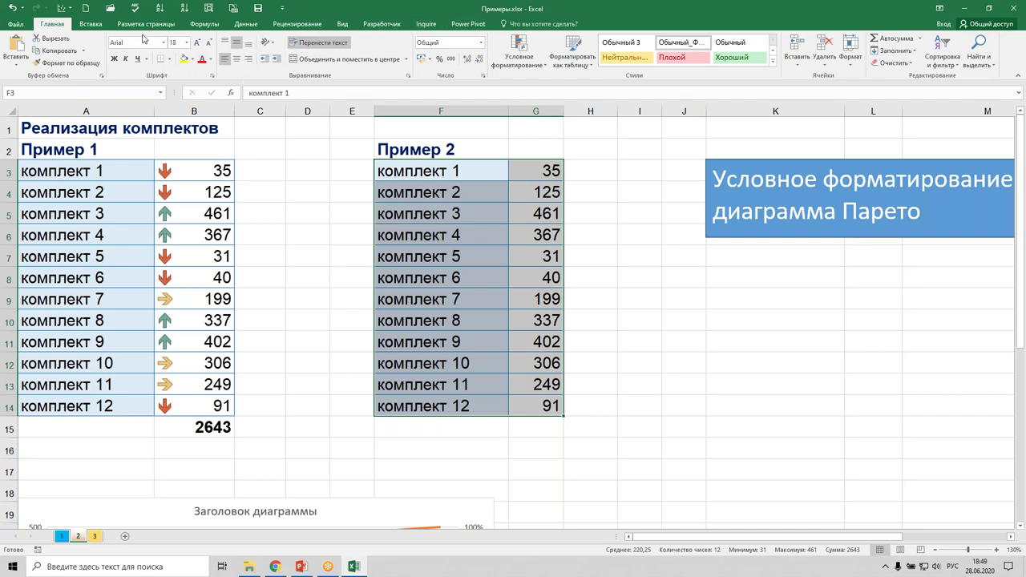
pyautogui.click(99, 27)
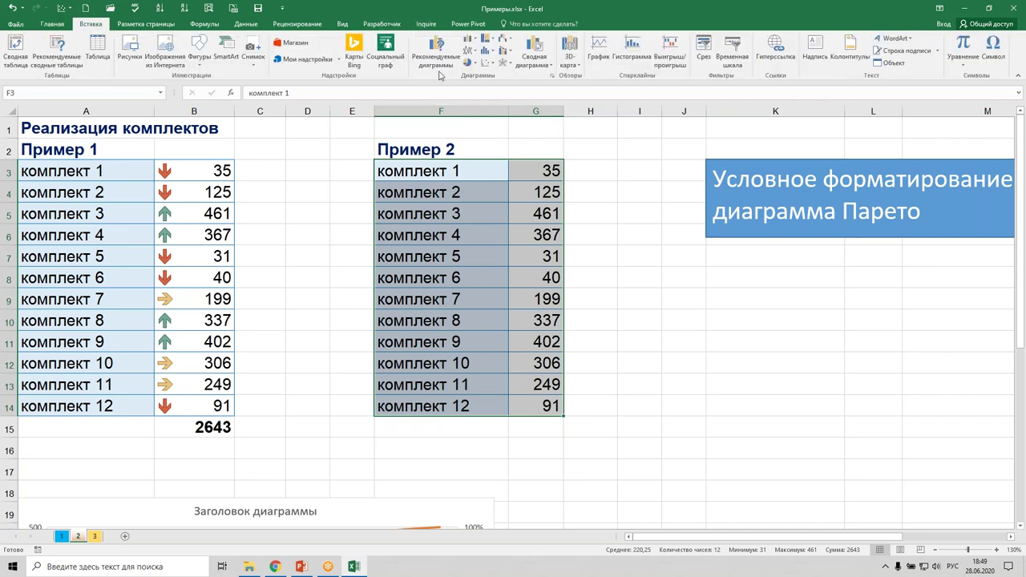
pyautogui.click(447, 54)
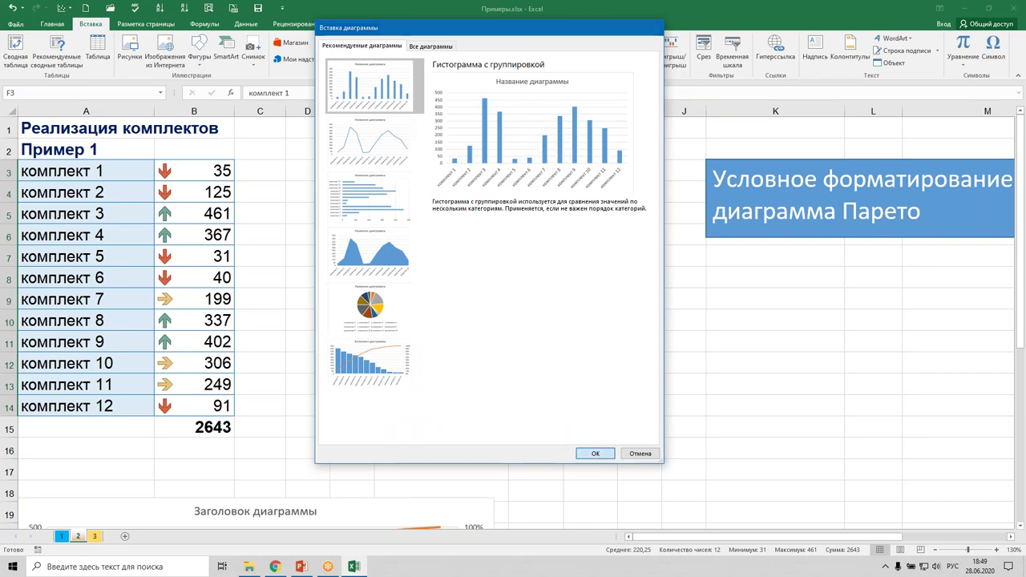
pyautogui.click(596, 453)
pyautogui.moveTo(639, 242); pyautogui.dragTo(264, 167)
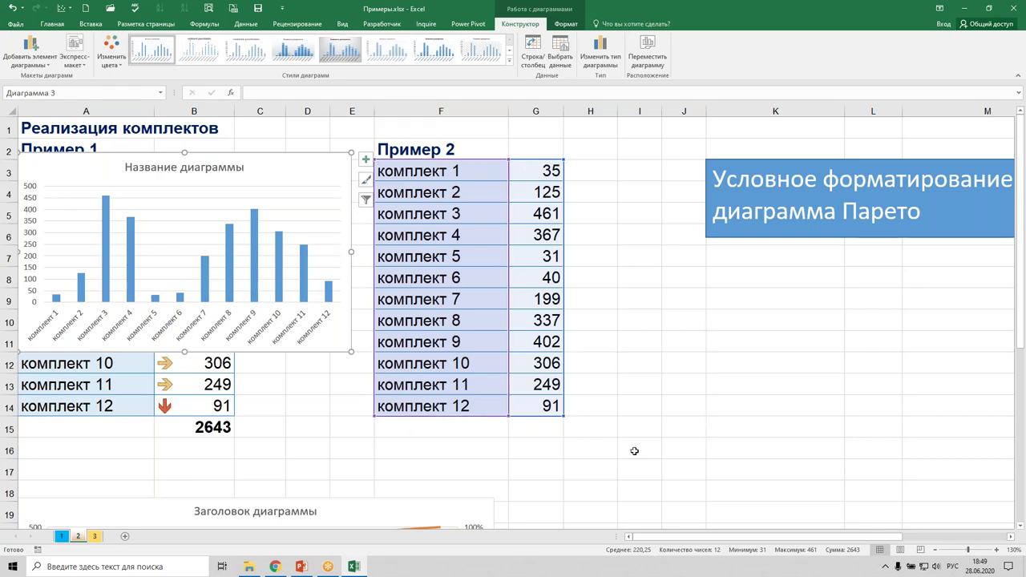
# Step: Move the Pareto chart about two rows further down to free the rows beneath the Пример 2 data
pyautogui.click(419, 425)
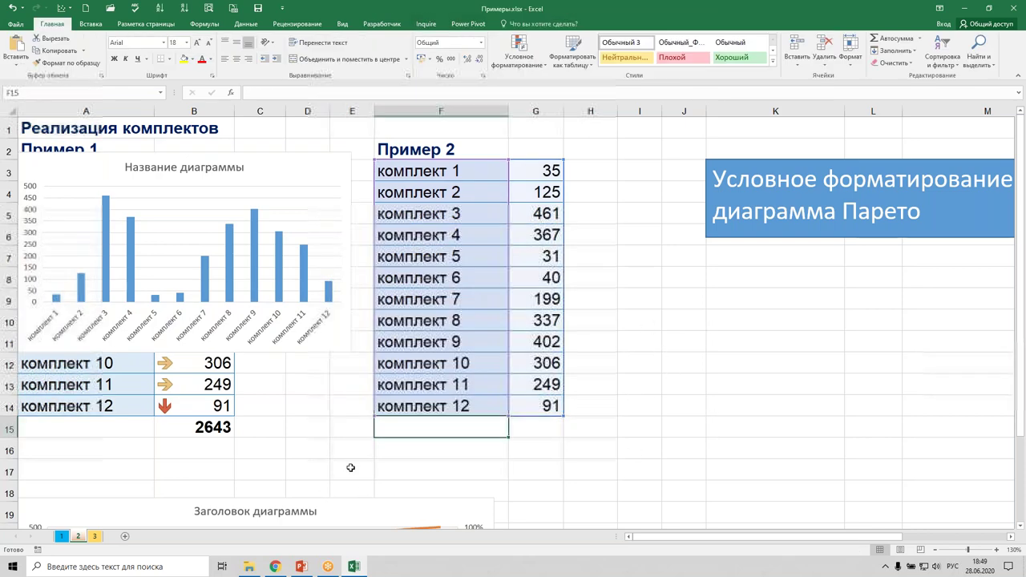
pyautogui.click(404, 450)
pyautogui.click(415, 473)
pyautogui.click(421, 488)
pyautogui.click(436, 518)
pyautogui.scroll(-1, 440, 514)
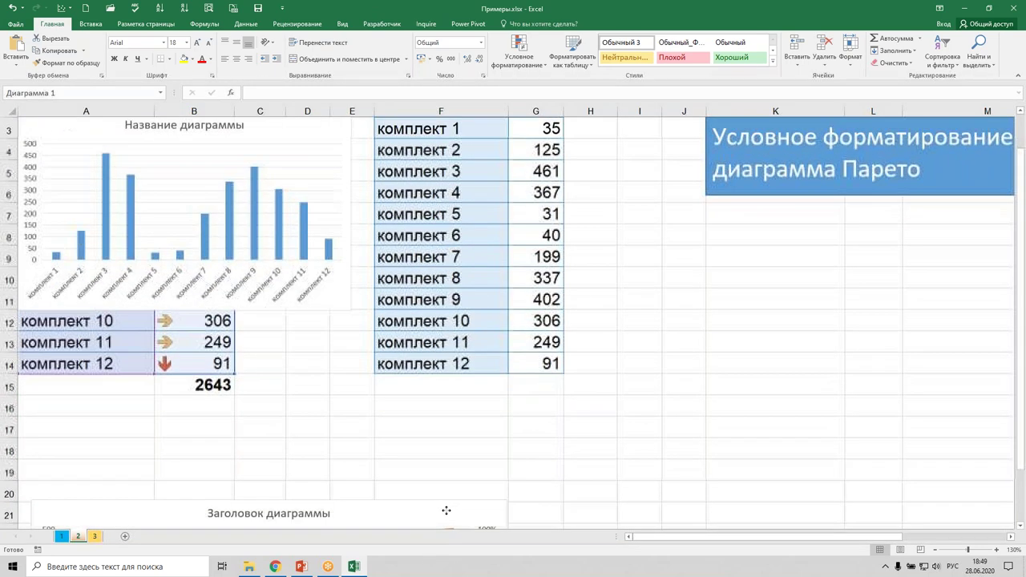
pyautogui.scroll(1, 438, 371)
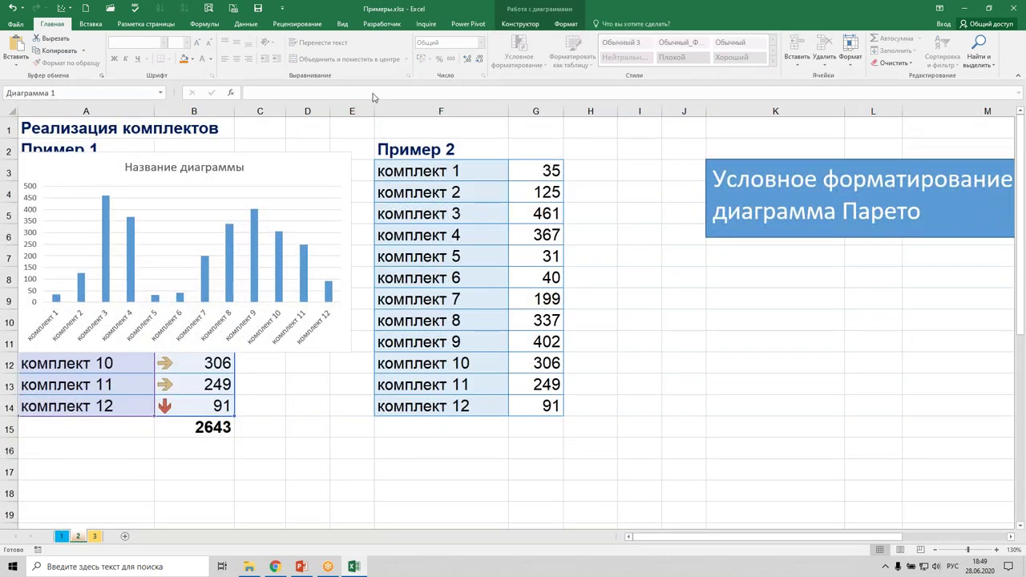
pyautogui.click(331, 175)
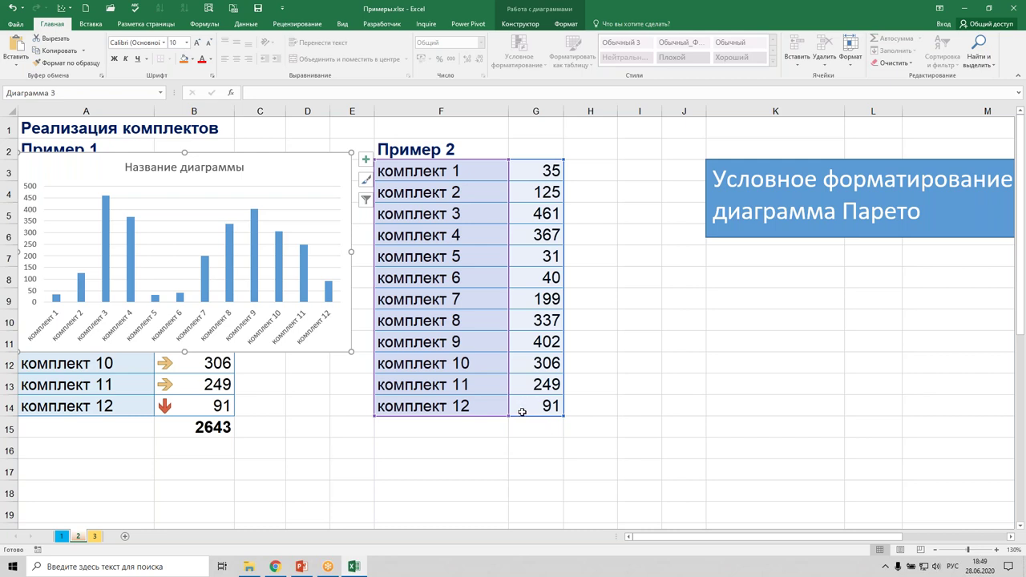
pyautogui.click(630, 415)
pyautogui.click(496, 251)
pyautogui.keyDown('shift'); pyautogui.click(401, 424); pyautogui.keyUp('shift')
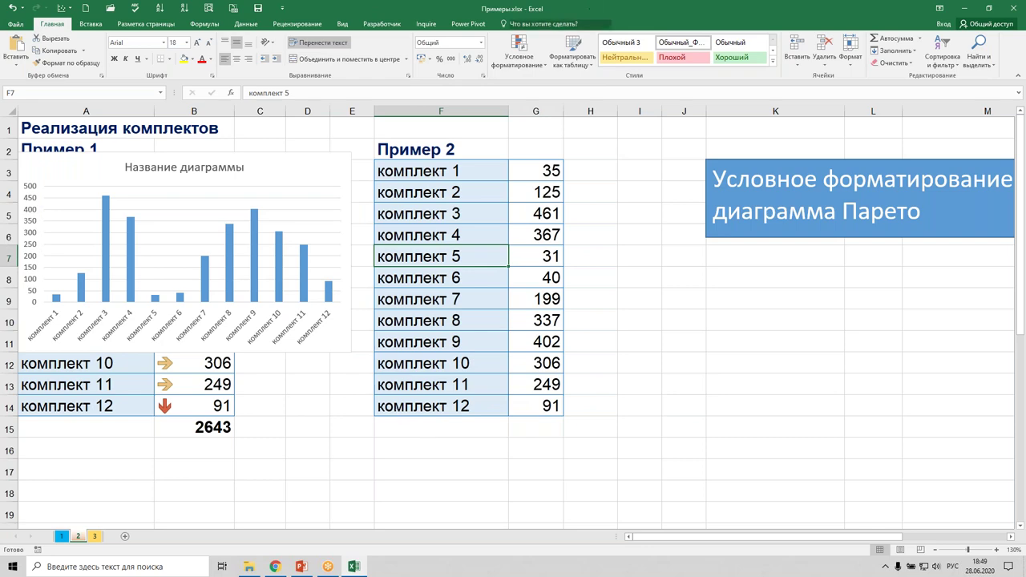
pyautogui.hotkey('ctrl', 'a')
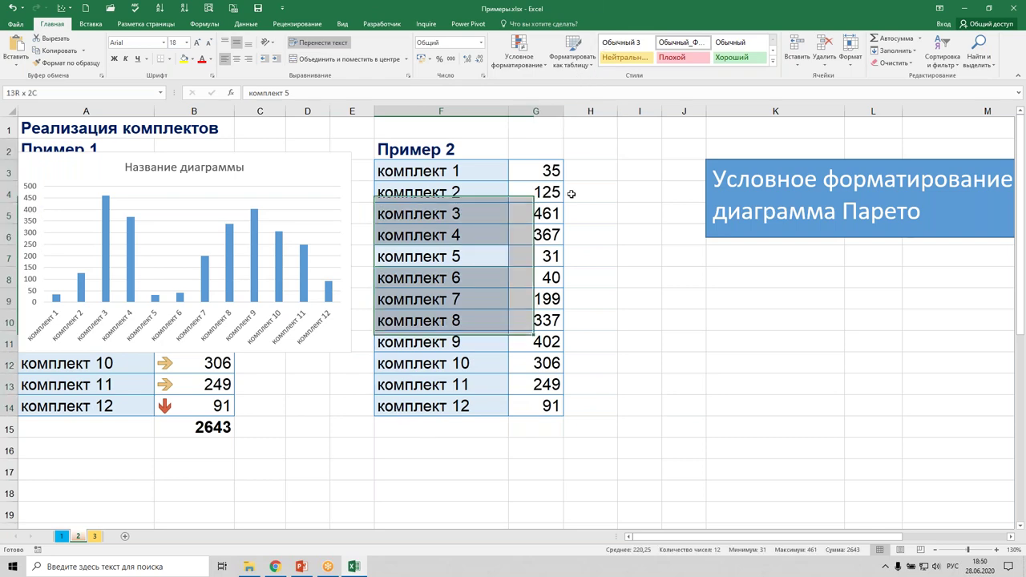
pyautogui.click(572, 50)
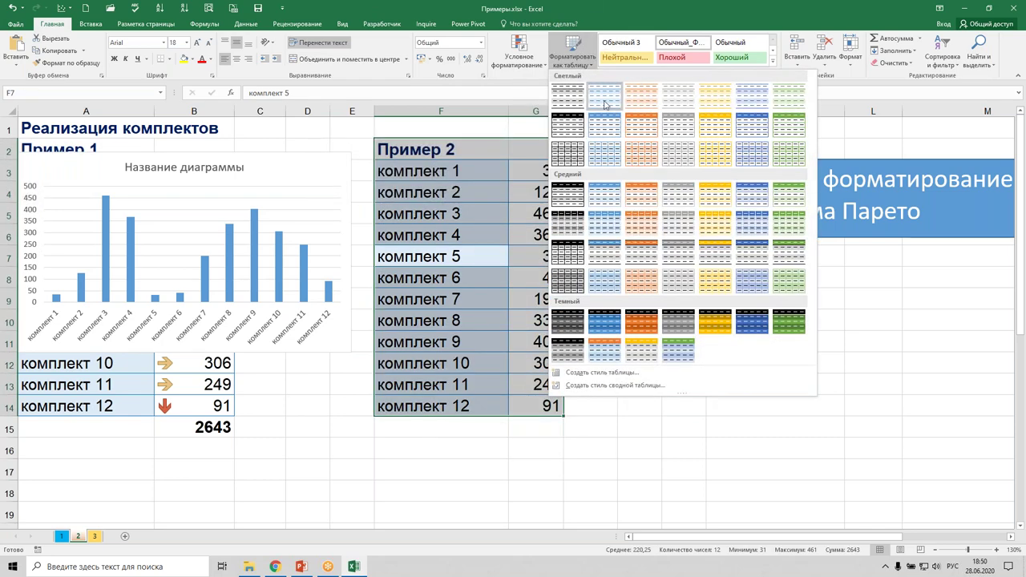
pyautogui.click(607, 103)
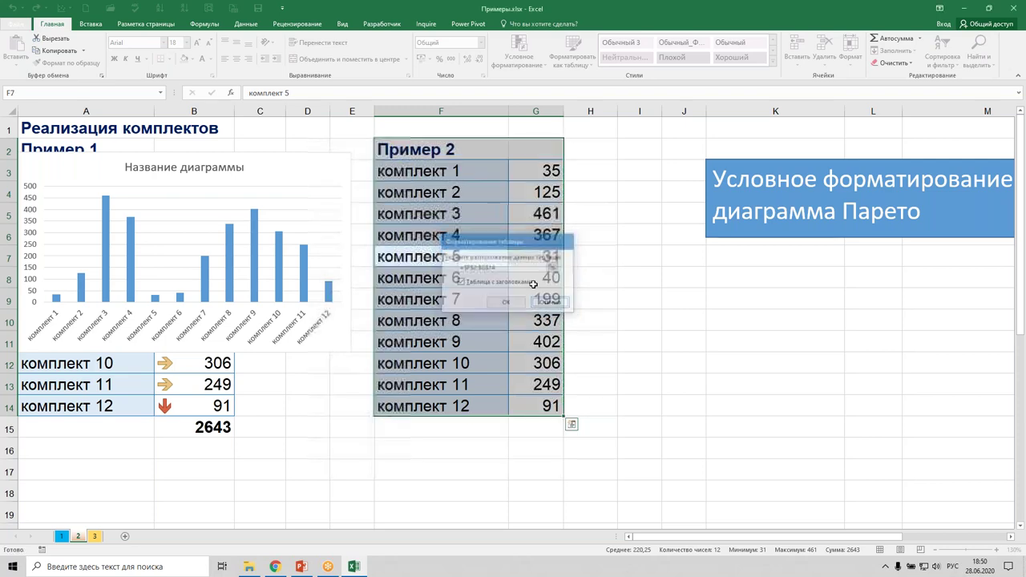
pyautogui.click(569, 303)
# Step: Move the Пример 2 heading to F1 and format F3:G14 as an orange banded table without existing headers
pyautogui.click(425, 142)
pyautogui.moveTo(425, 131); pyautogui.dragTo(426, 128)
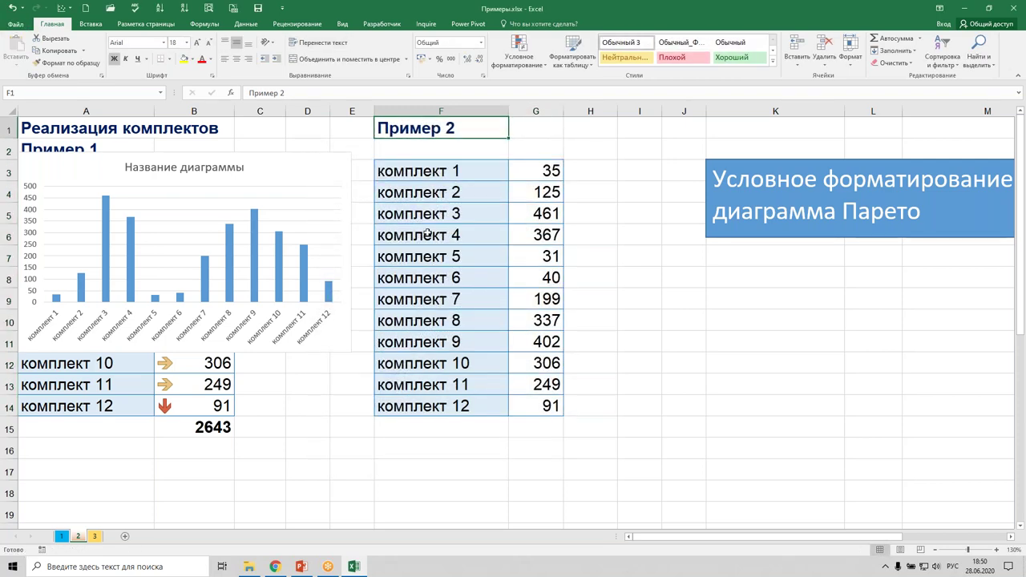
pyautogui.click(422, 210)
pyautogui.click(574, 44)
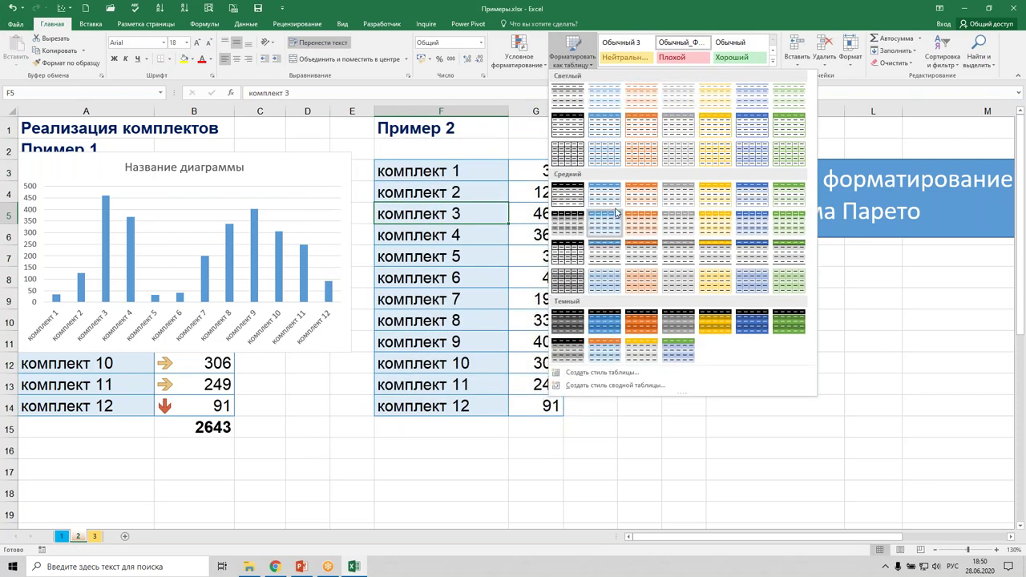
pyautogui.click(639, 158)
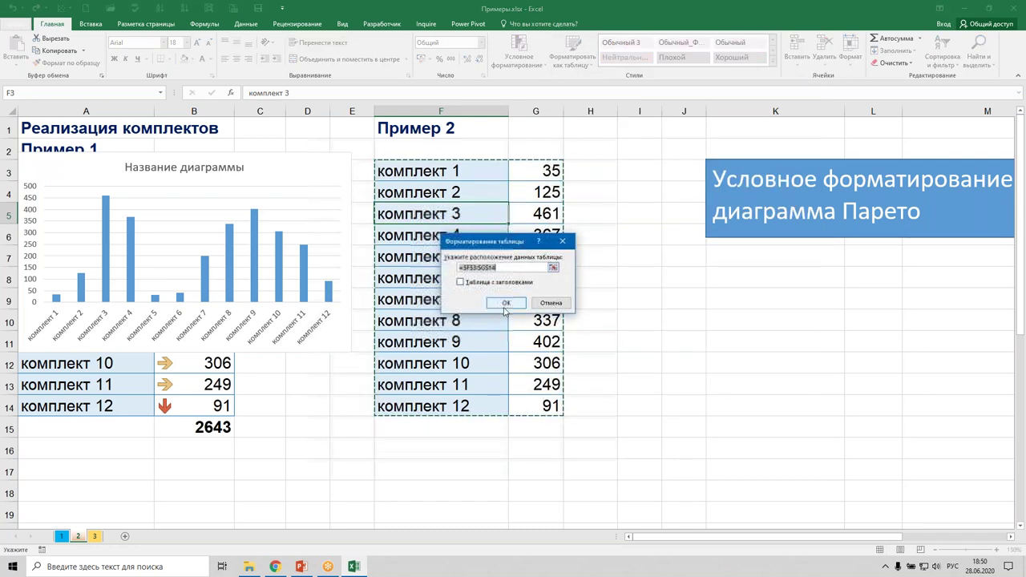
pyautogui.click(506, 302)
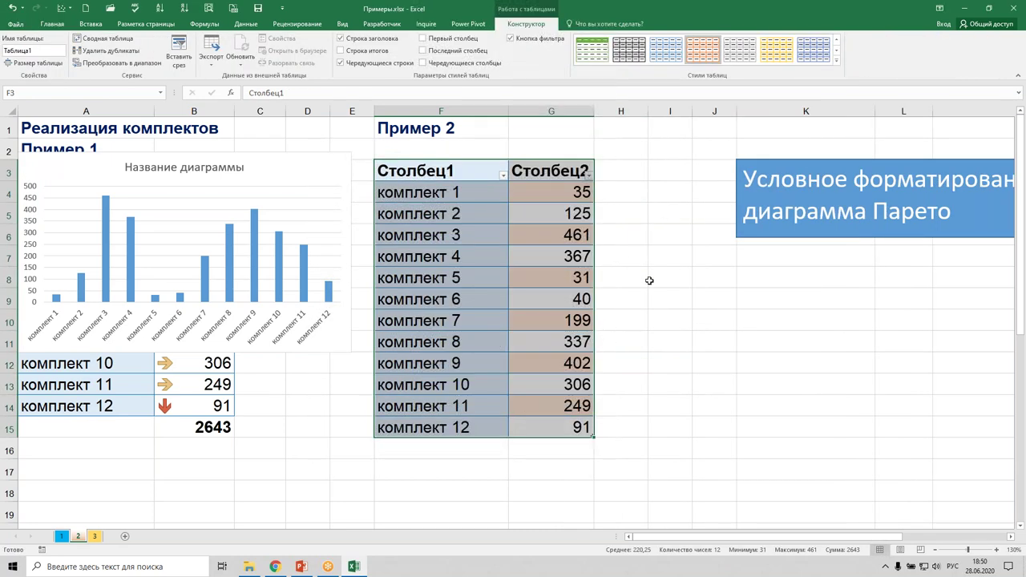
pyautogui.click(625, 234)
pyautogui.click(481, 453)
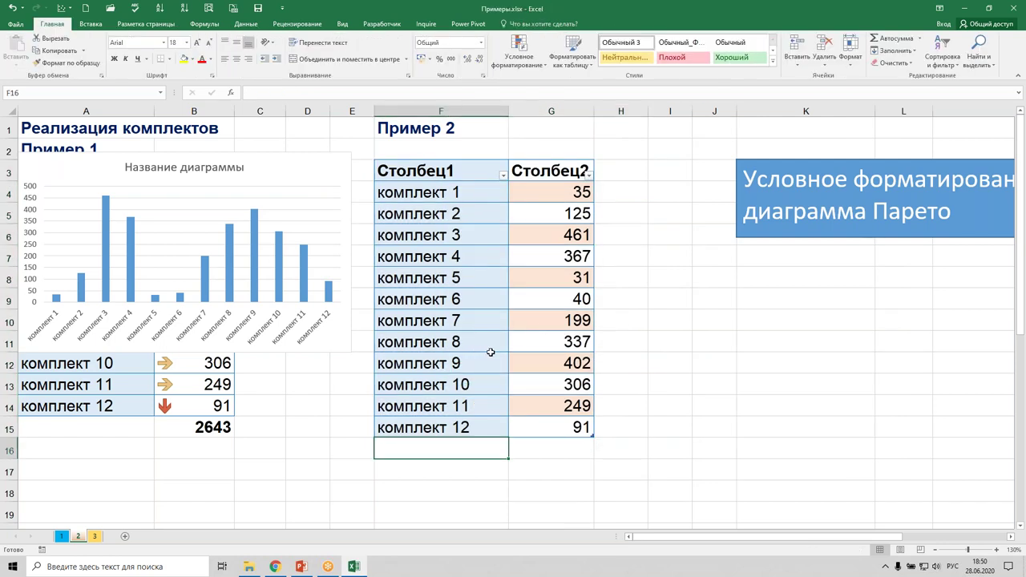
# Step: Extend the table by filling kit names down to комплект 15 and the value 91 alongside, and check the histogram's source range
pyautogui.click(494, 425)
pyautogui.moveTo(509, 438); pyautogui.dragTo(510, 499)
pyautogui.click(574, 431)
pyautogui.moveTo(593, 437); pyautogui.dragTo(594, 500)
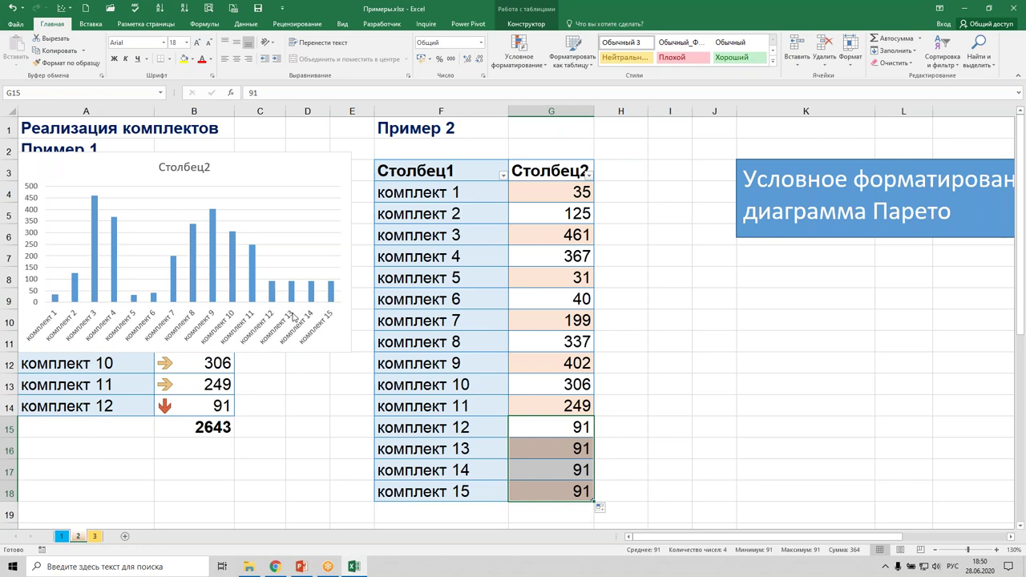
pyautogui.click(328, 174)
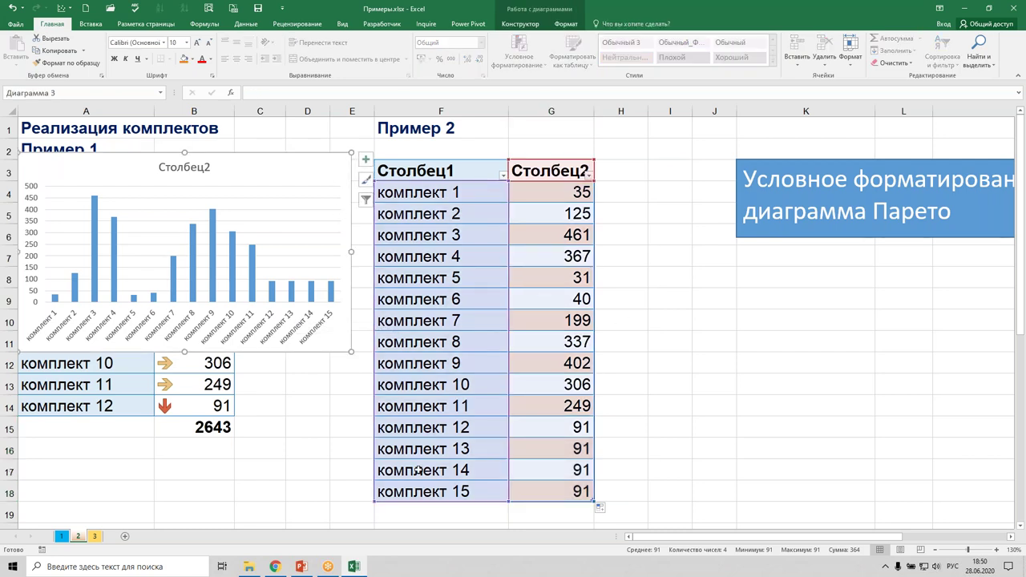
pyautogui.click(551, 354)
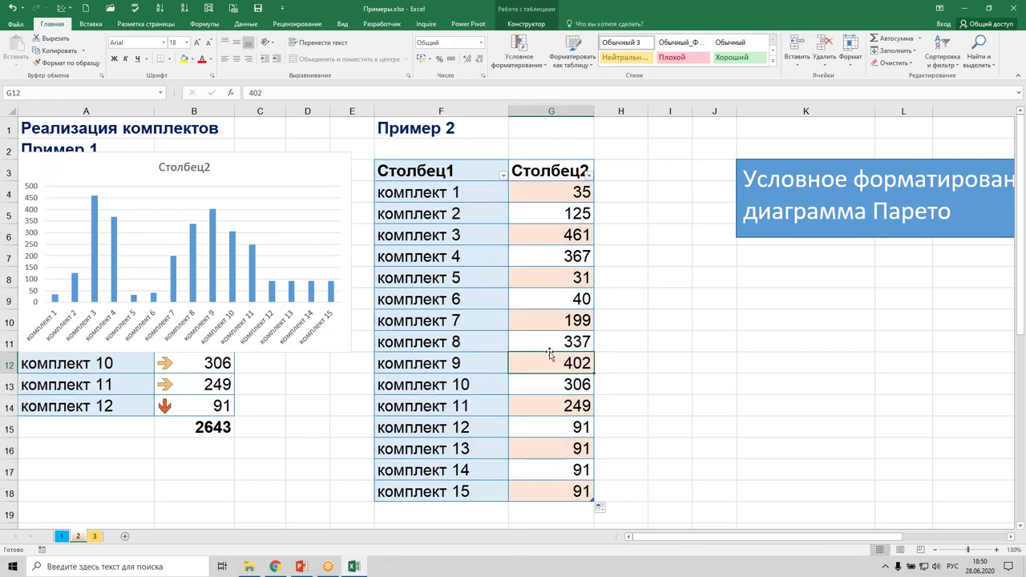
pyautogui.click(481, 299)
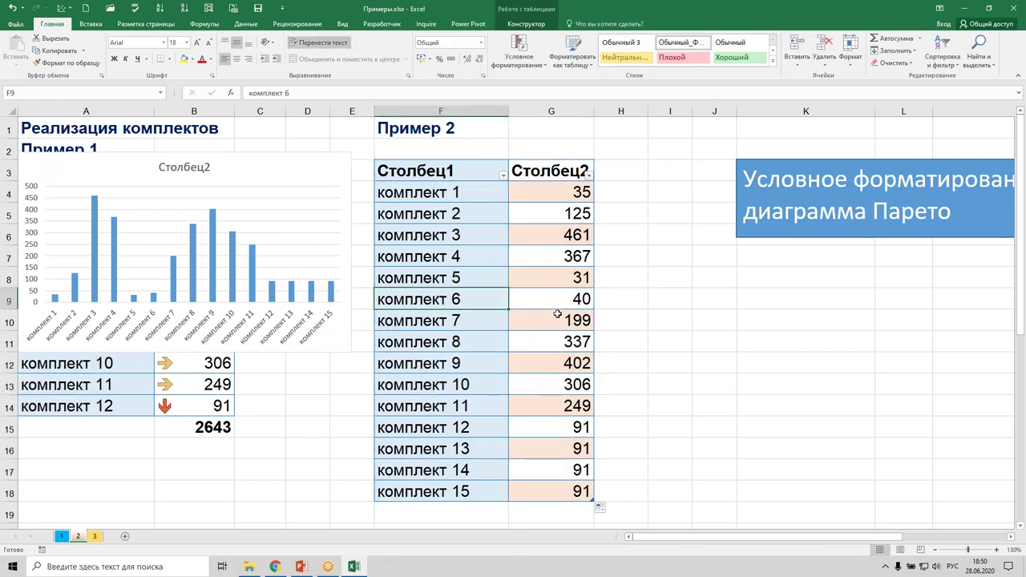
pyautogui.click(481, 383)
pyautogui.click(534, 358)
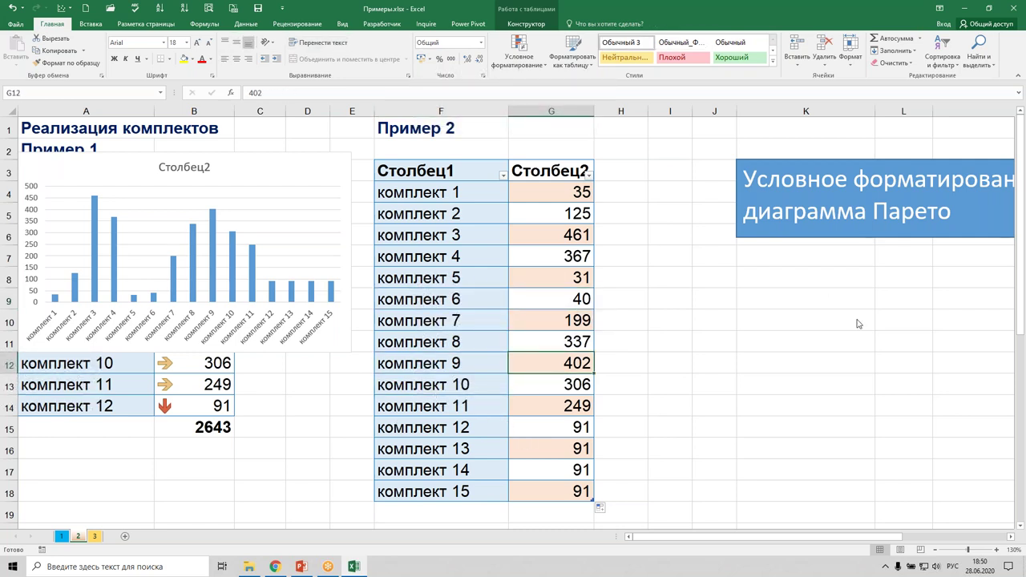
pyautogui.click(687, 365)
pyautogui.click(80, 539)
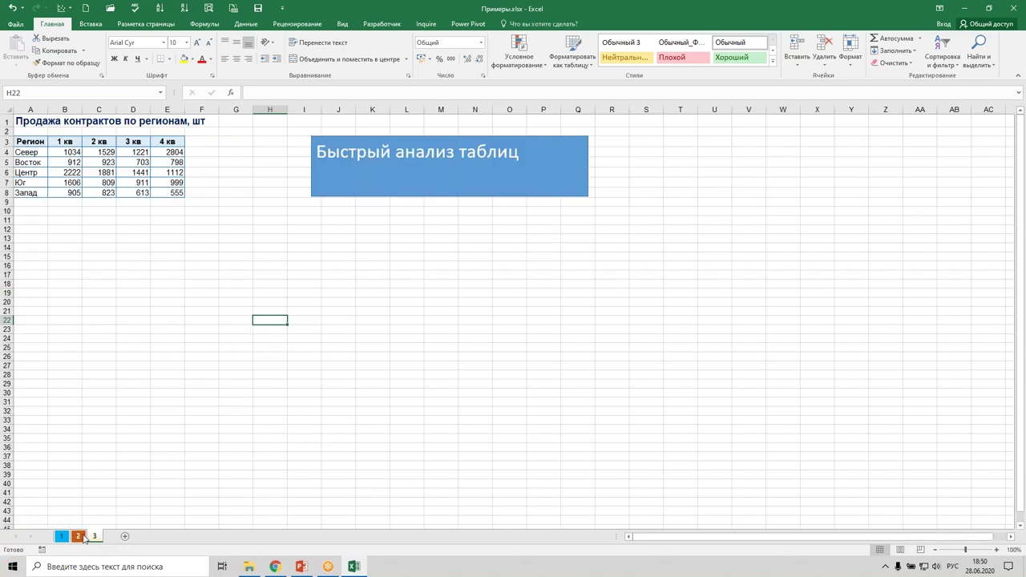
pyautogui.hotkey('ctrl', 'pageup')
pyautogui.click(696, 399)
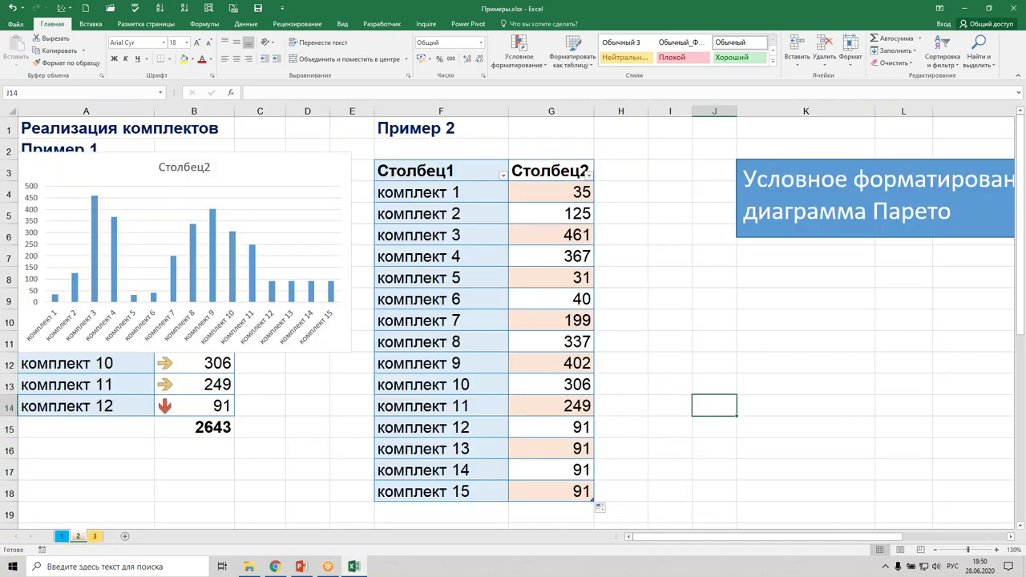